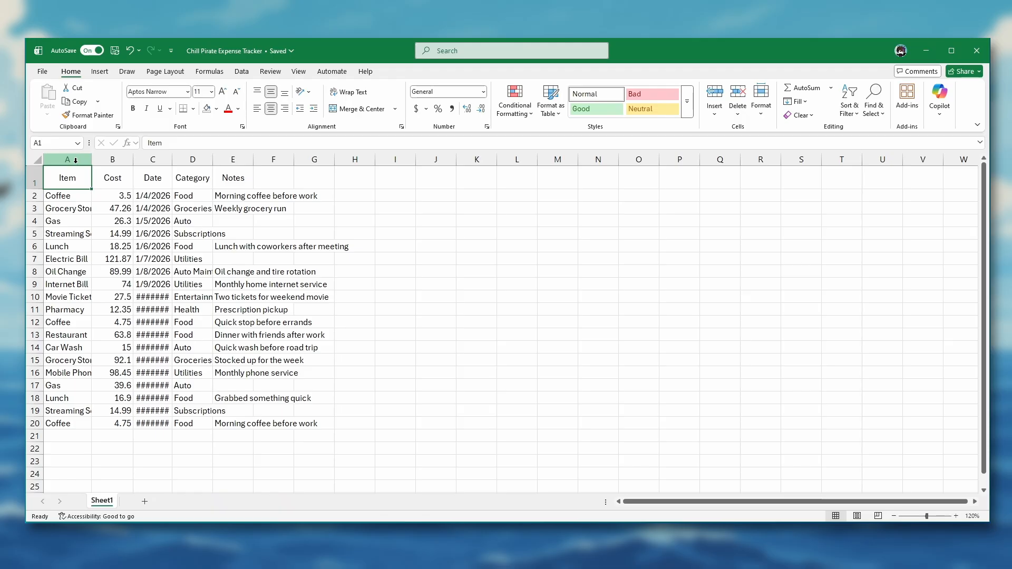
Cut the Date column and insert the cut cells before the Item column
click(160, 160)
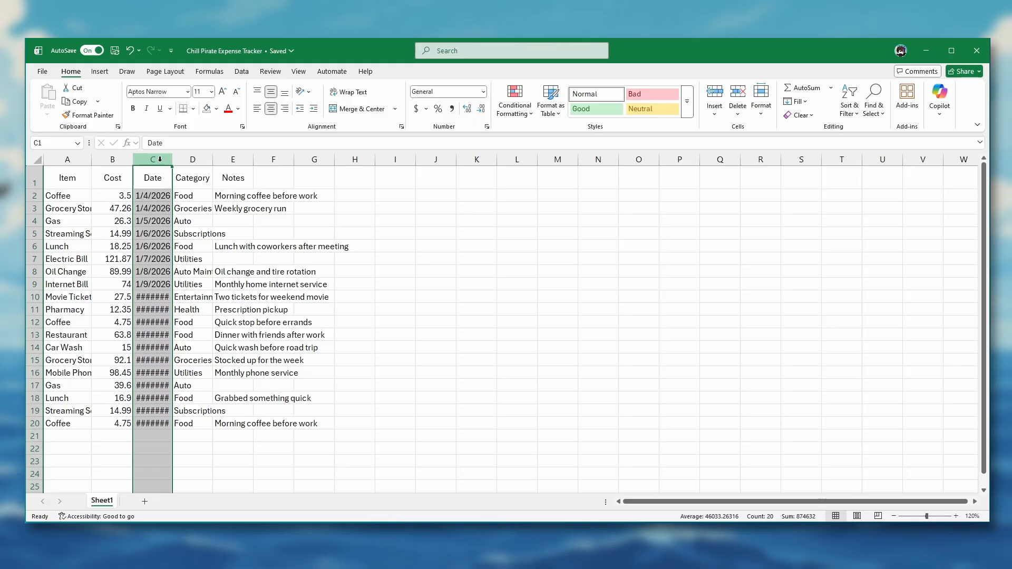
right_click(160, 159)
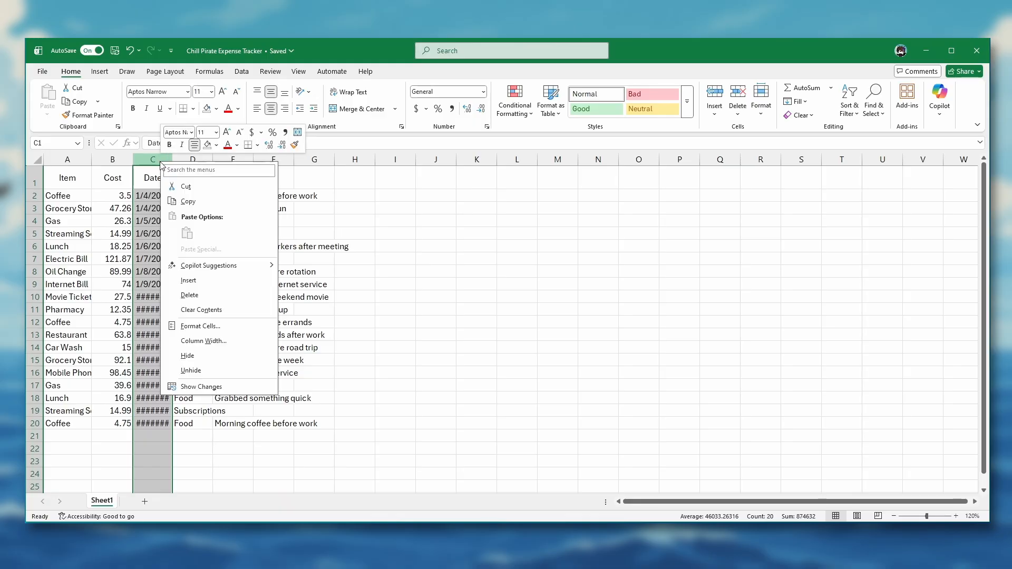
click(186, 187)
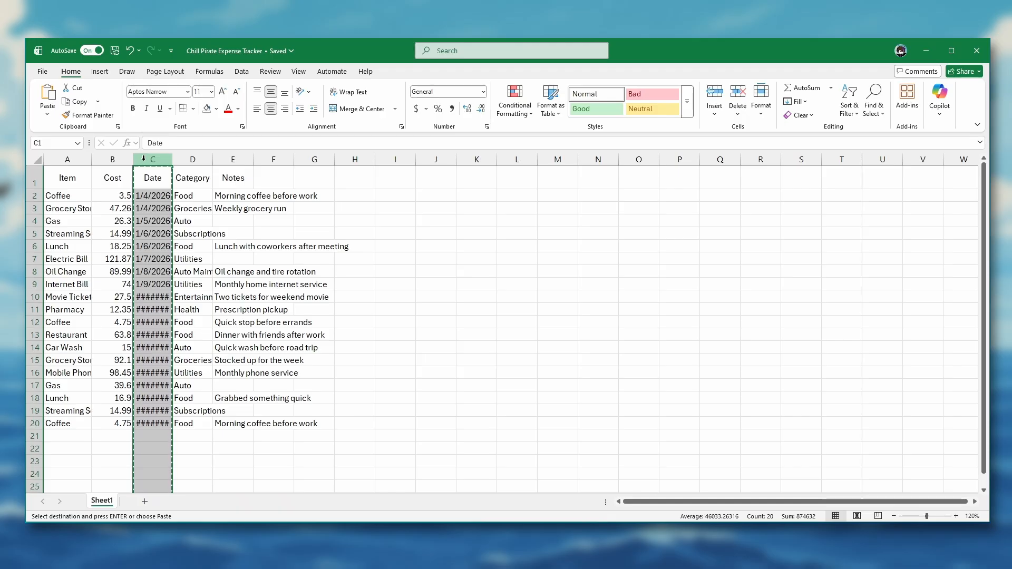
click(56, 159)
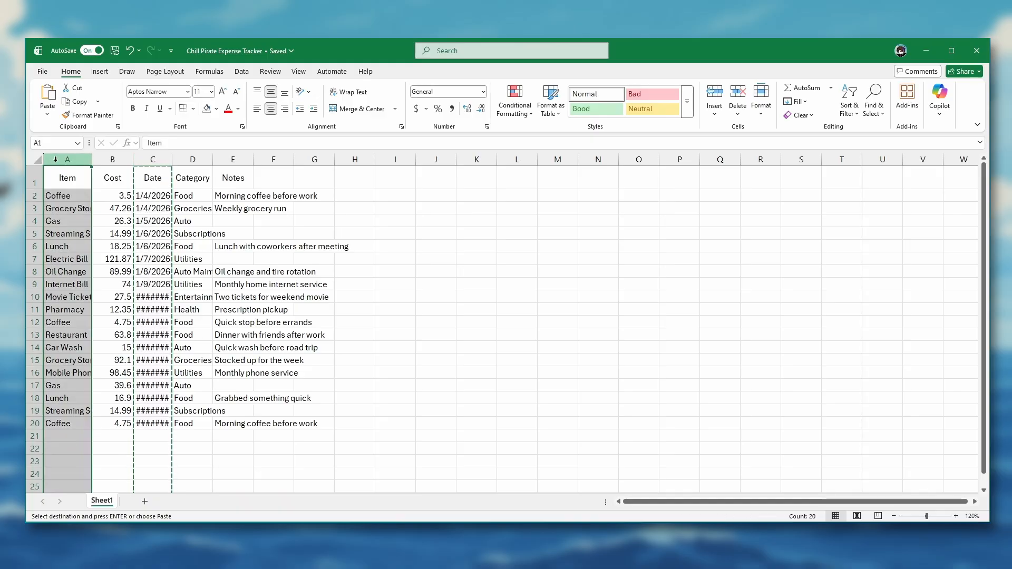
right_click(56, 160)
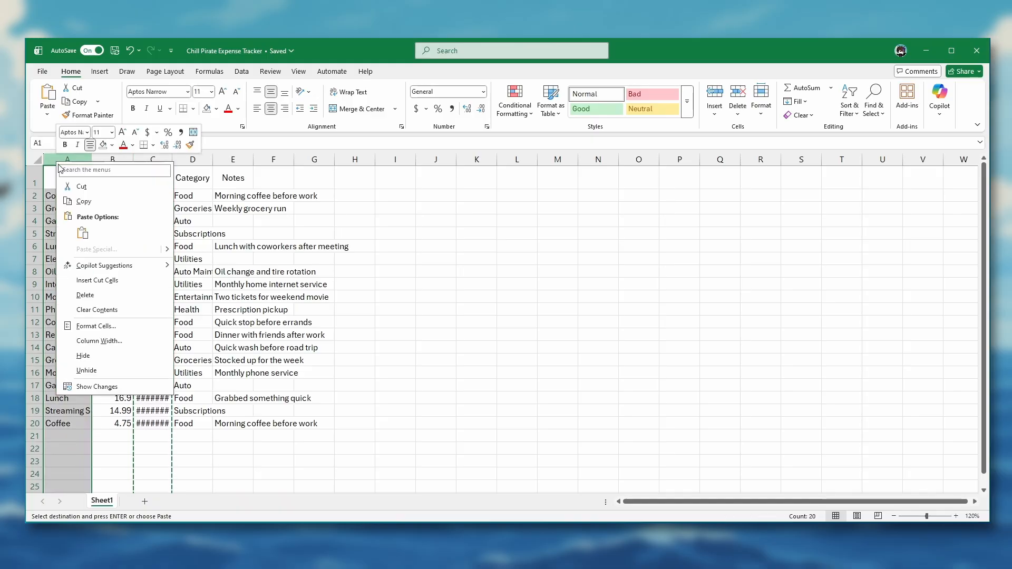
click(92, 281)
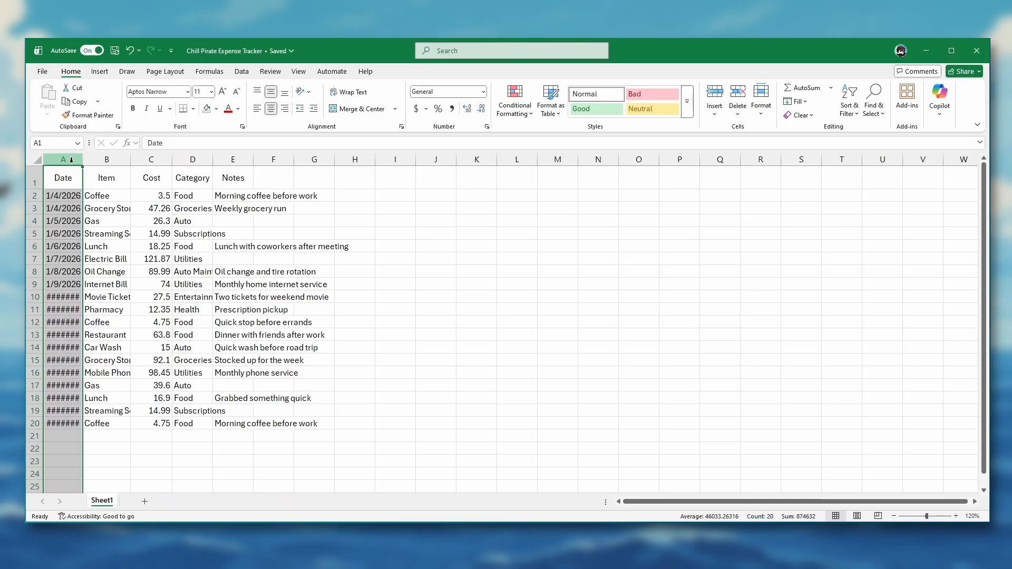
Undo the Date column's move and cancel the pending cut
click(128, 50)
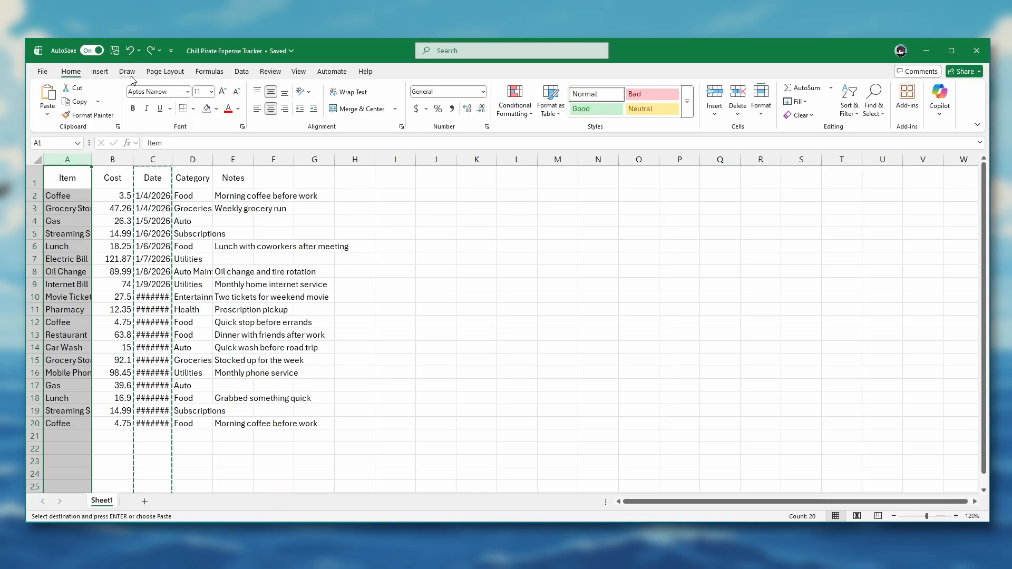
key(Escape)
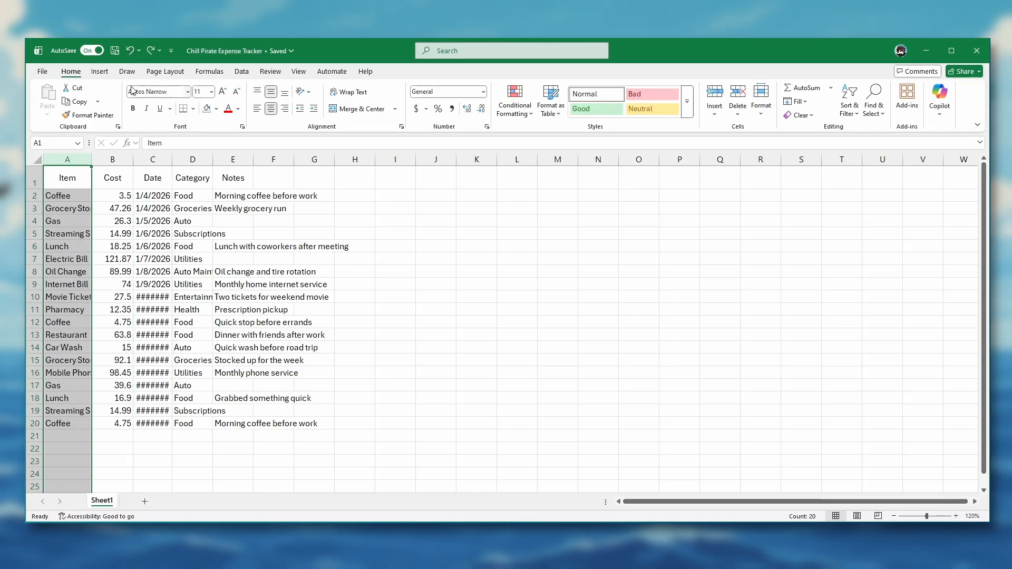
Move the whole Date column directly in front of the Item column without overwriting any data
click(161, 158)
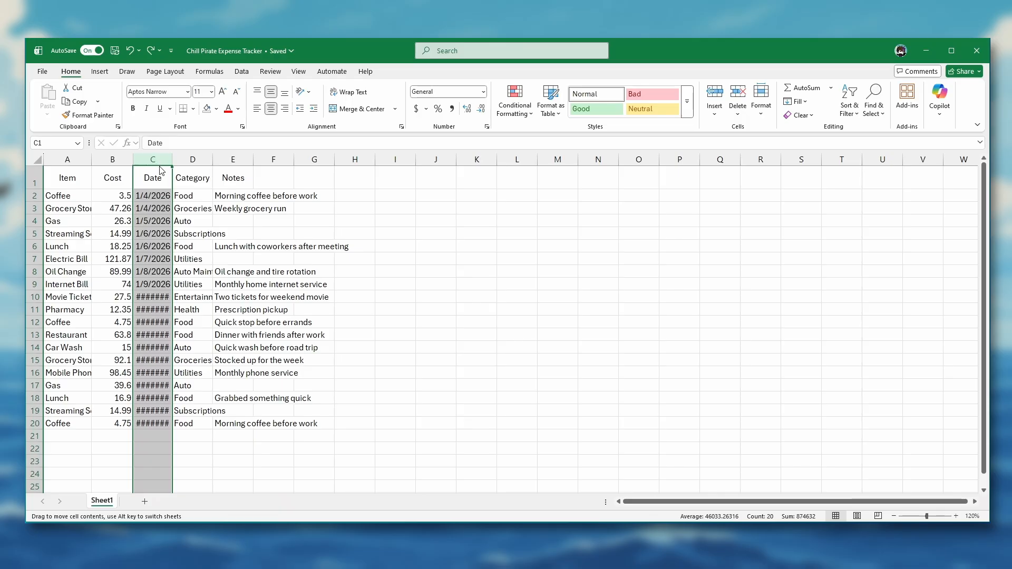
drag(162, 170, 55, 169)
drag(53, 165, 53, 164)
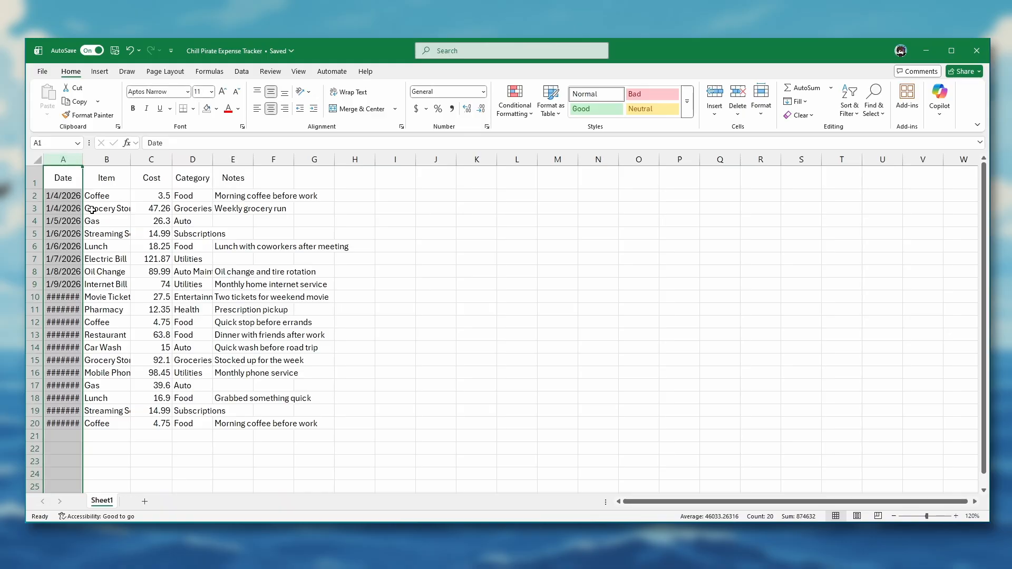
Auto-fit the widths of all columns in the sheet to their contents
click(99, 232)
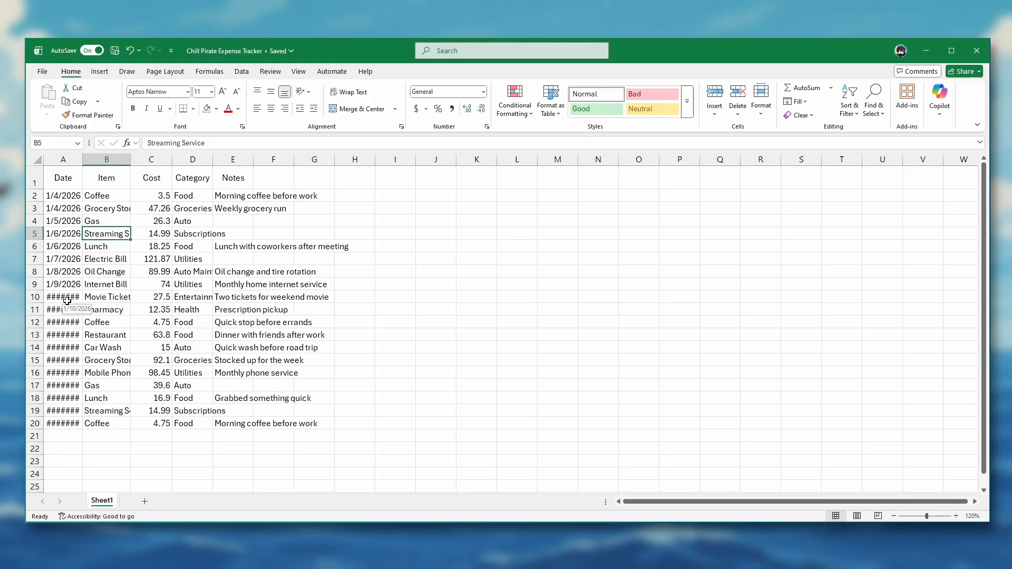
click(186, 297)
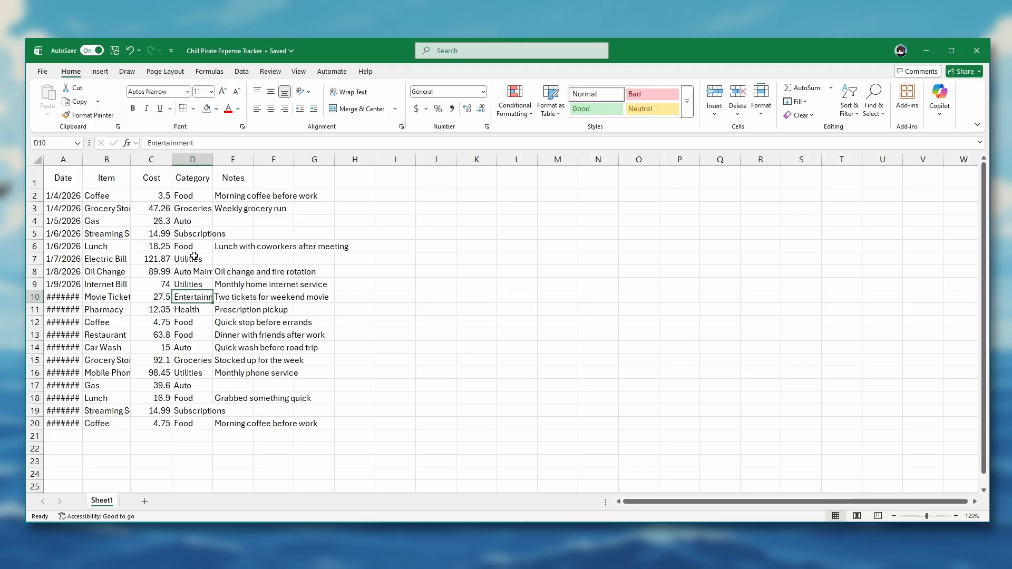
click(191, 272)
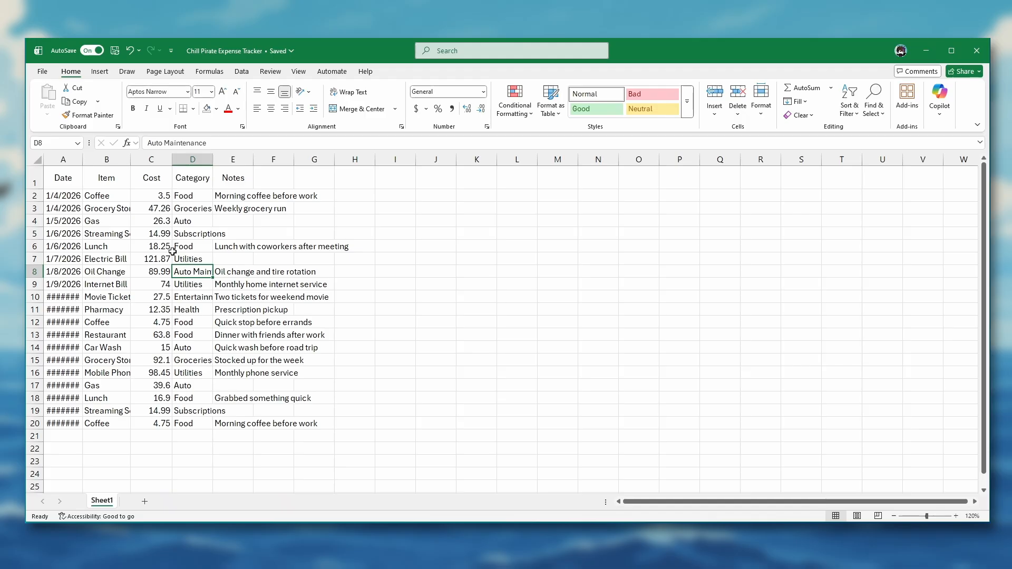
click(32, 159)
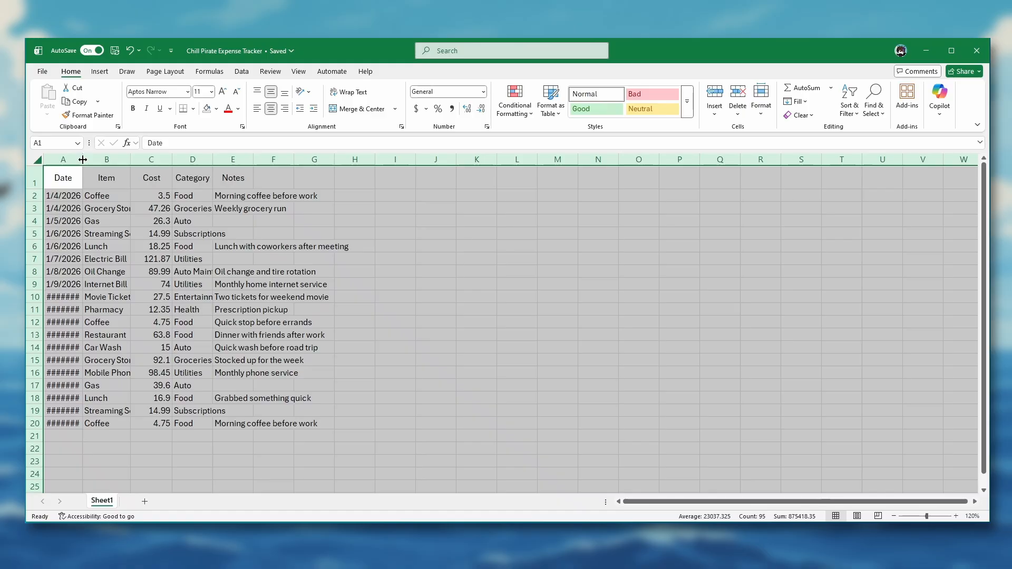
double_click(173, 159)
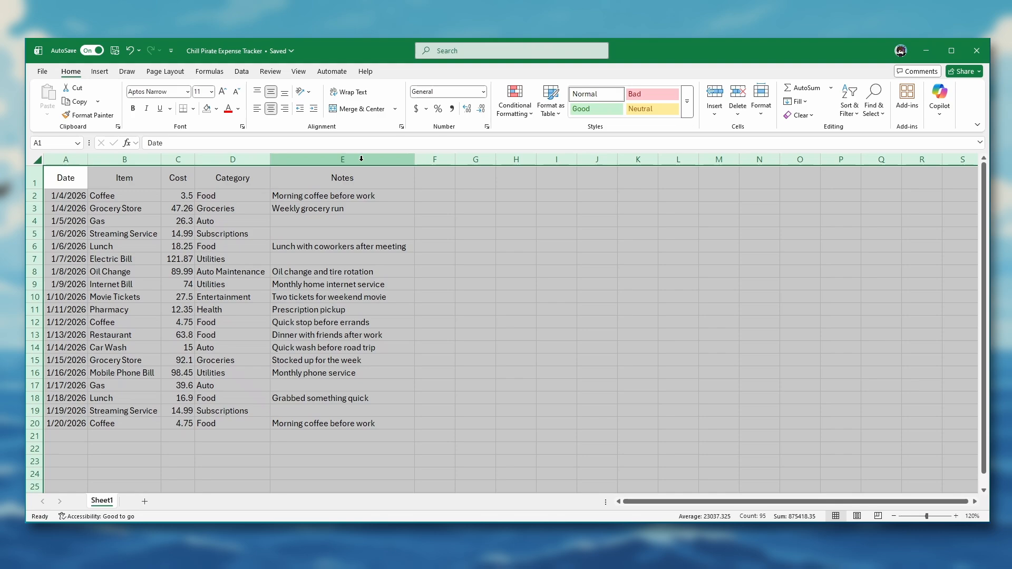
Wrap the text in the Notes column and adjust the column to a narrower width
click(361, 159)
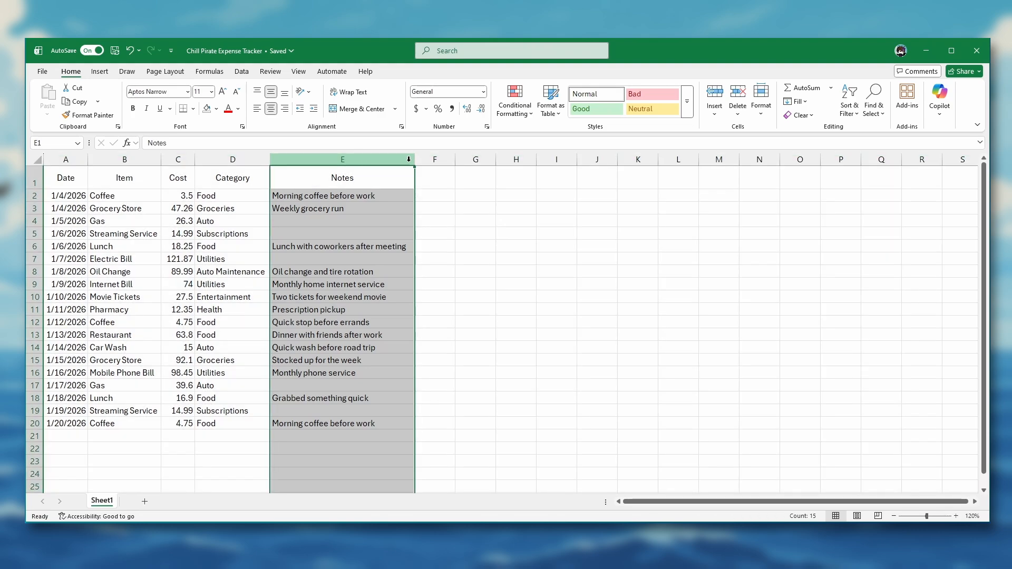
drag(414, 160, 351, 165)
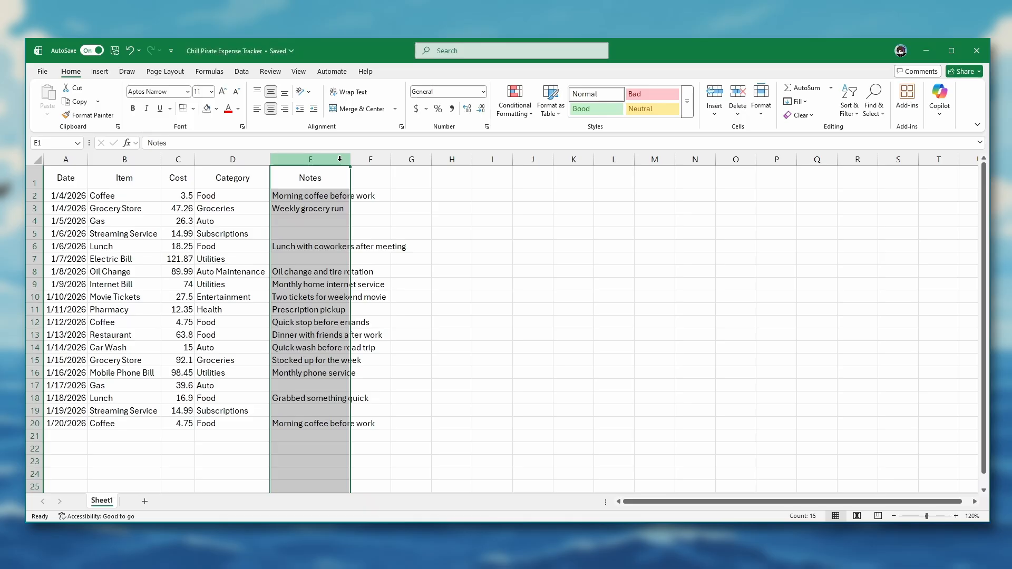
click(353, 95)
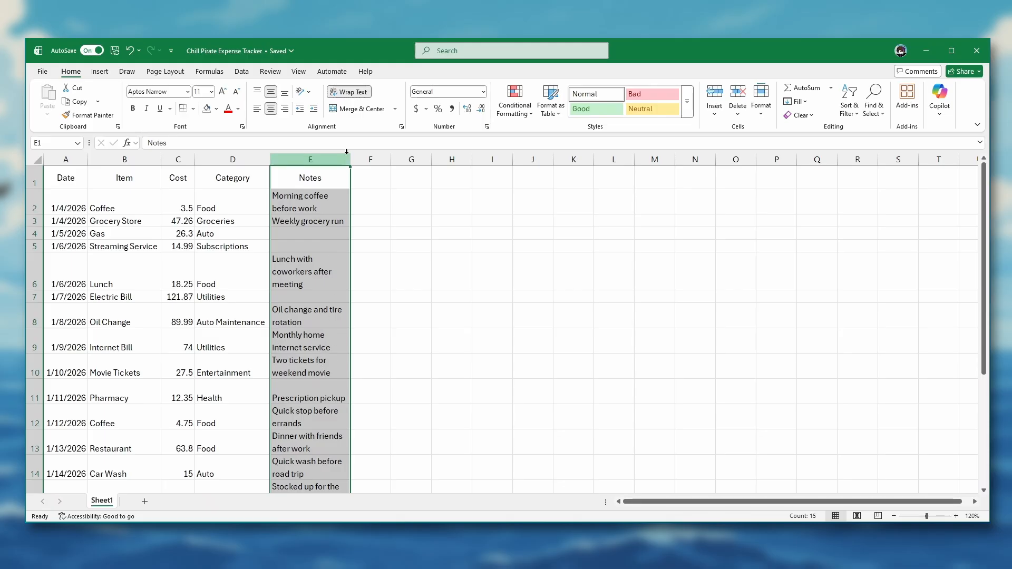
drag(350, 158, 362, 159)
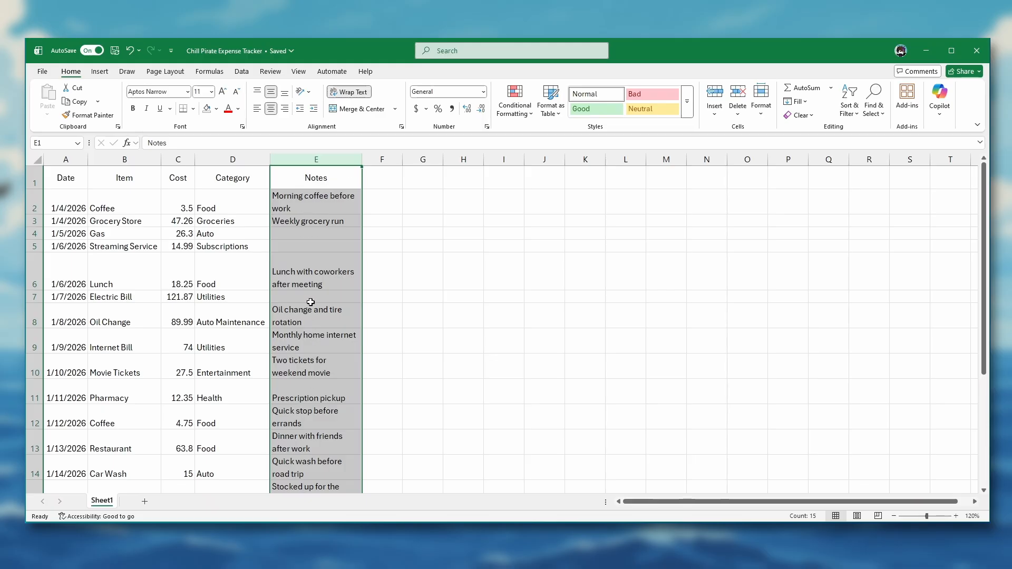
Auto-fit the heights of all rows in the sheet to their wrapped contents
click(288, 222)
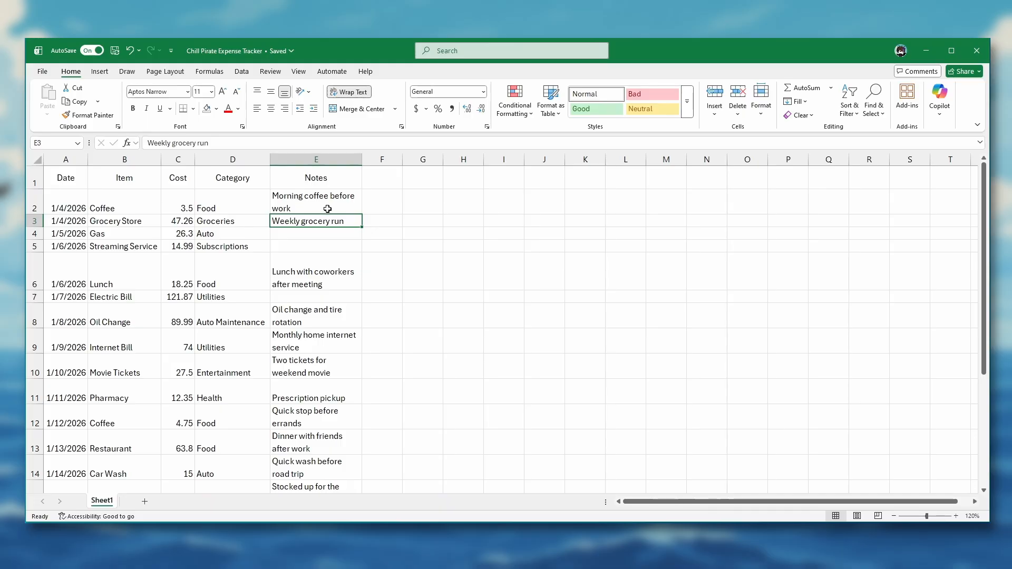
click(319, 272)
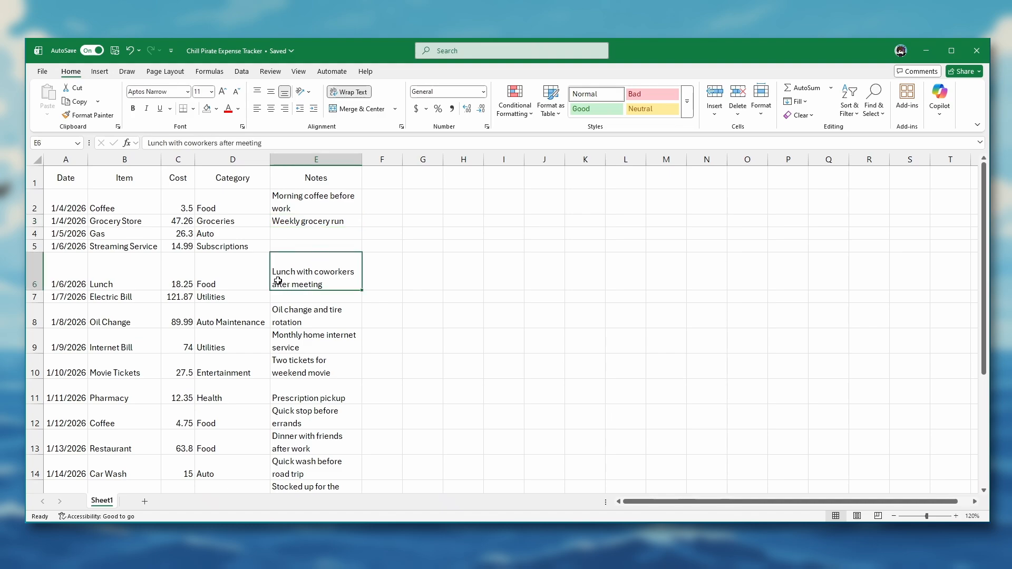
click(32, 159)
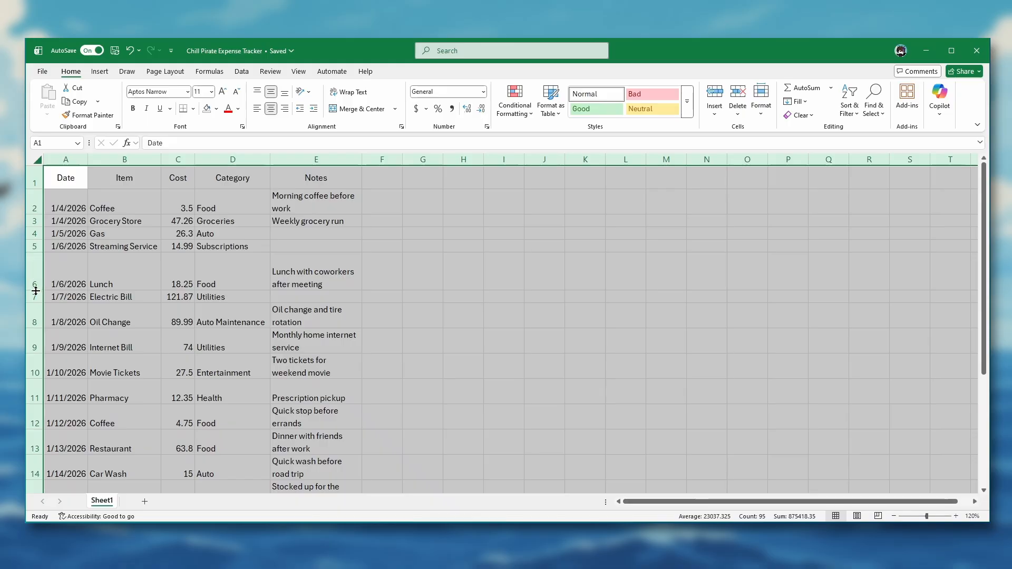
double_click(37, 253)
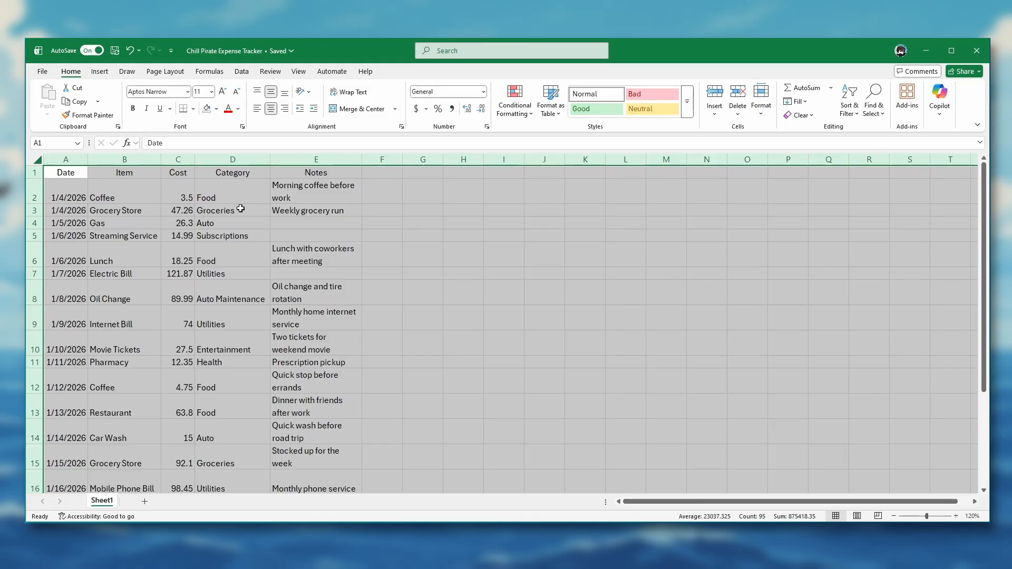
Make the header cells A1:E1, from Date to Notes, bold
click(303, 172)
drag(303, 173, 196, 173)
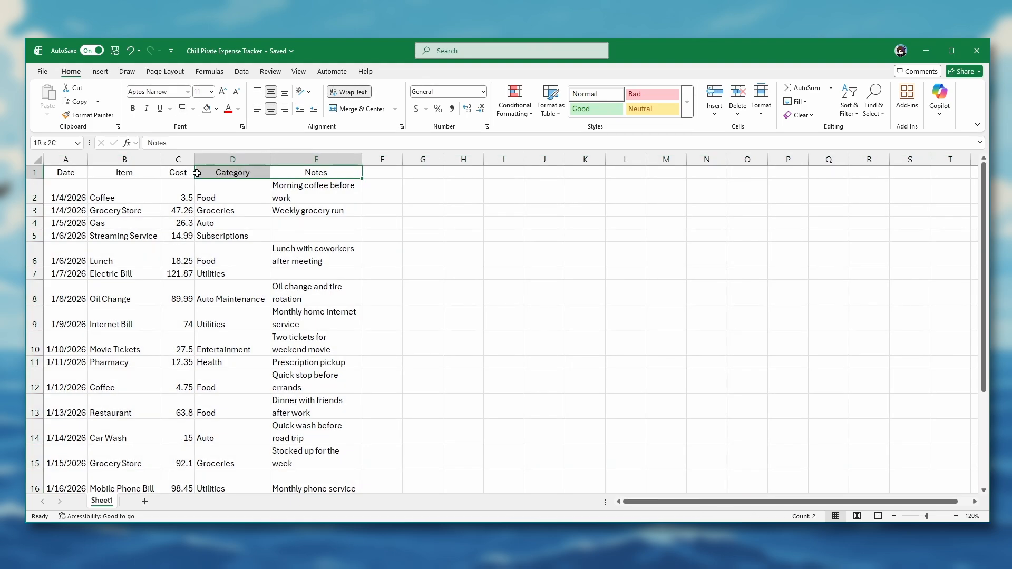
drag(196, 173, 82, 174)
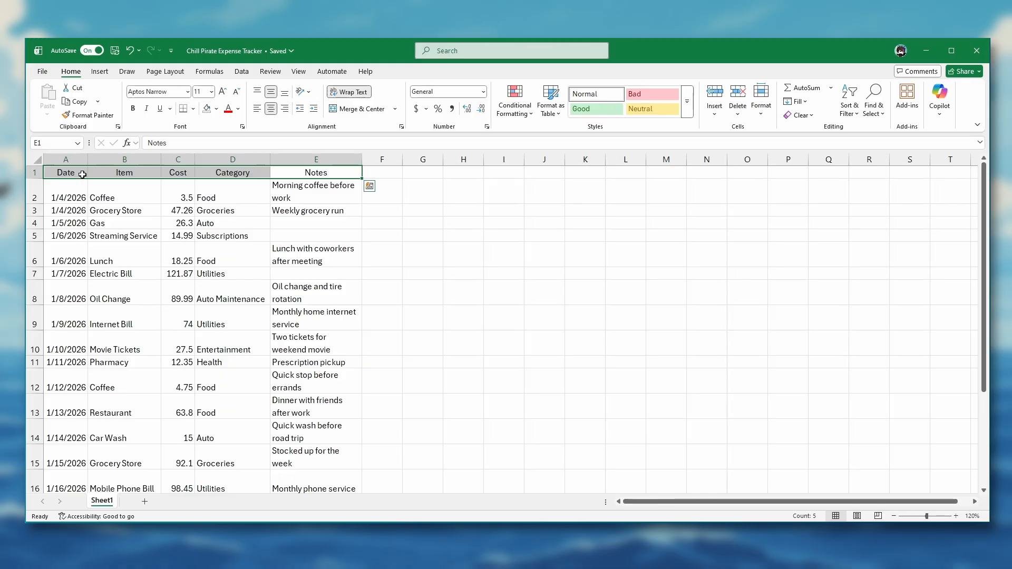
click(79, 175)
drag(79, 174, 298, 174)
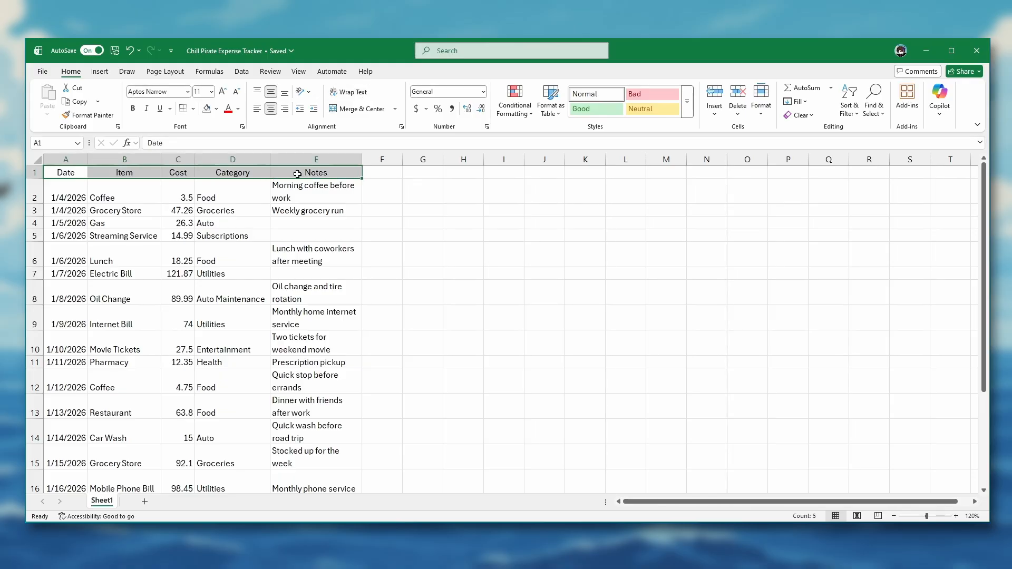
click(134, 109)
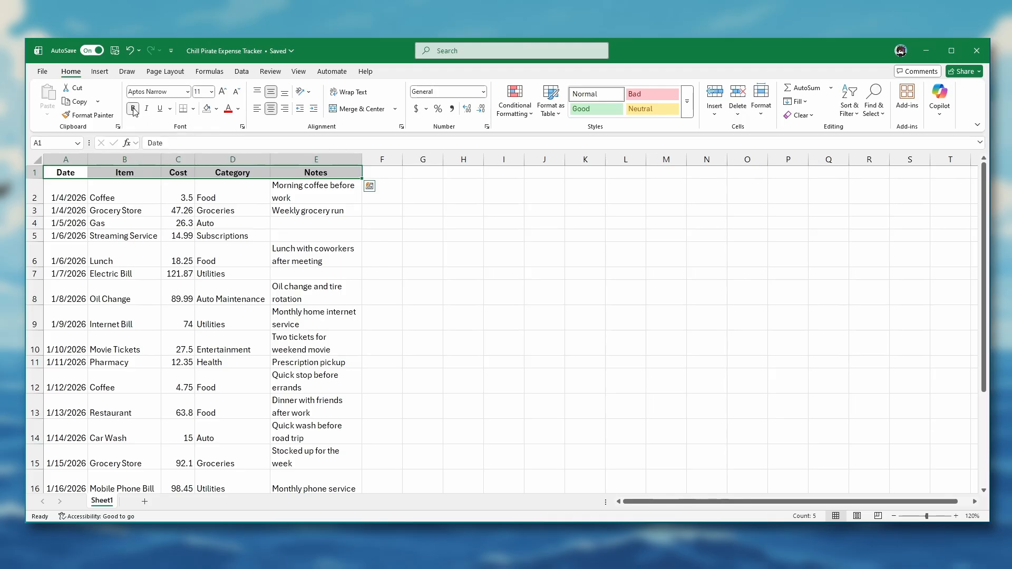
click(140, 196)
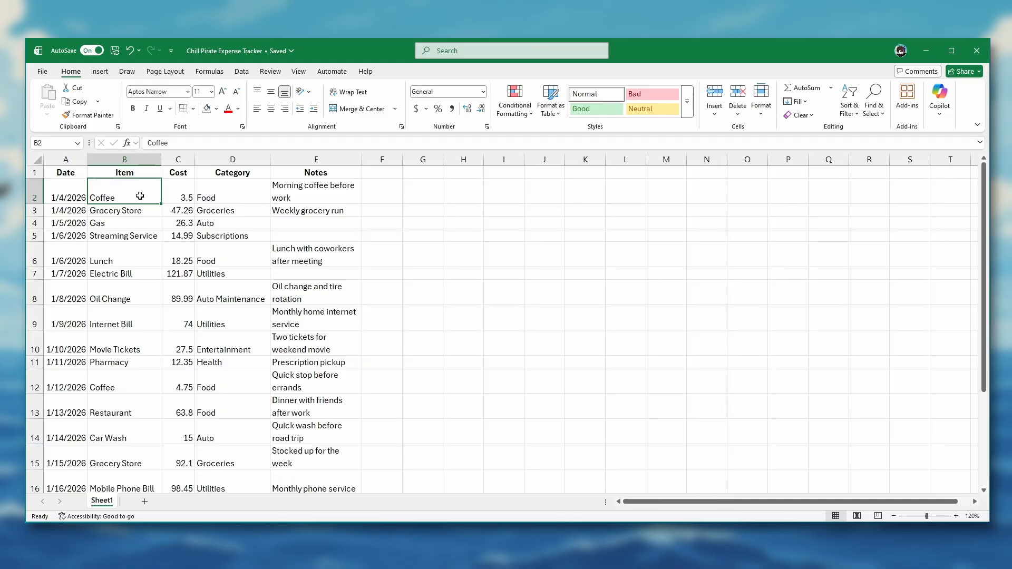
click(232, 194)
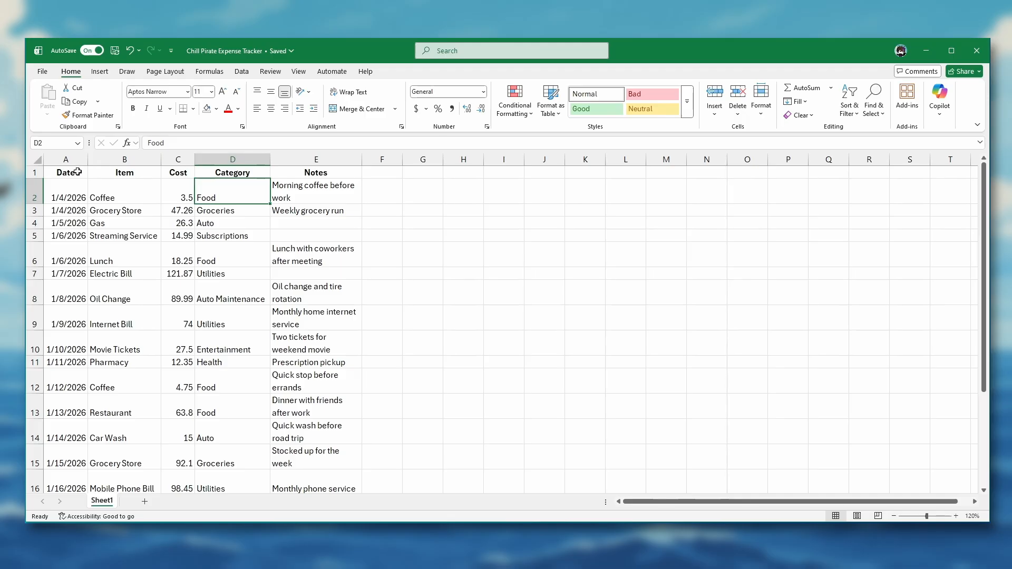
Fill the header cells A1:E1 with the lightest tint of the dark blue theme color
drag(79, 173, 295, 172)
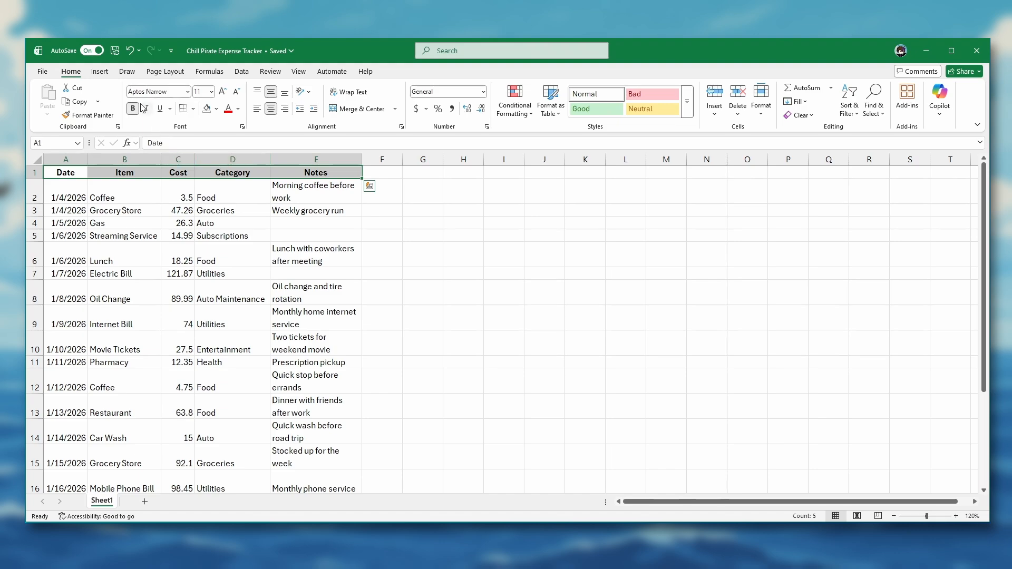
click(217, 109)
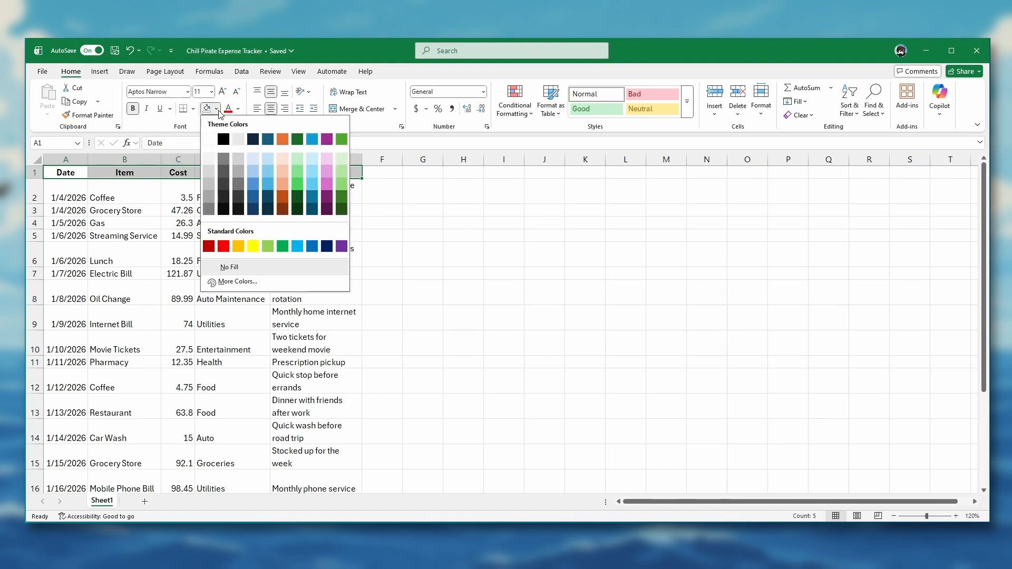
click(252, 159)
click(227, 187)
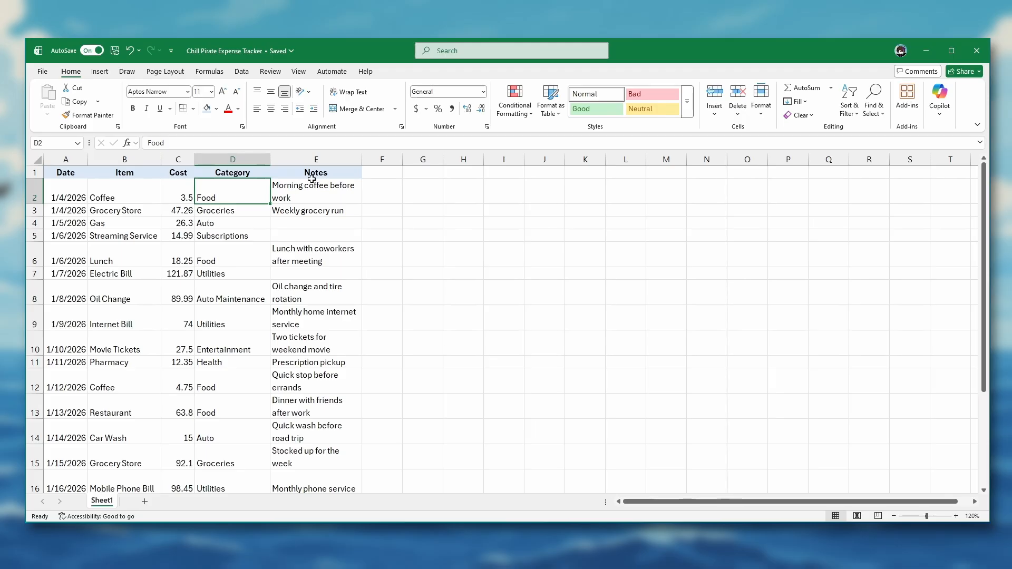
Change the fill of the header cells A1:E1 to a light purple tint from the theme colors
drag(78, 174, 293, 171)
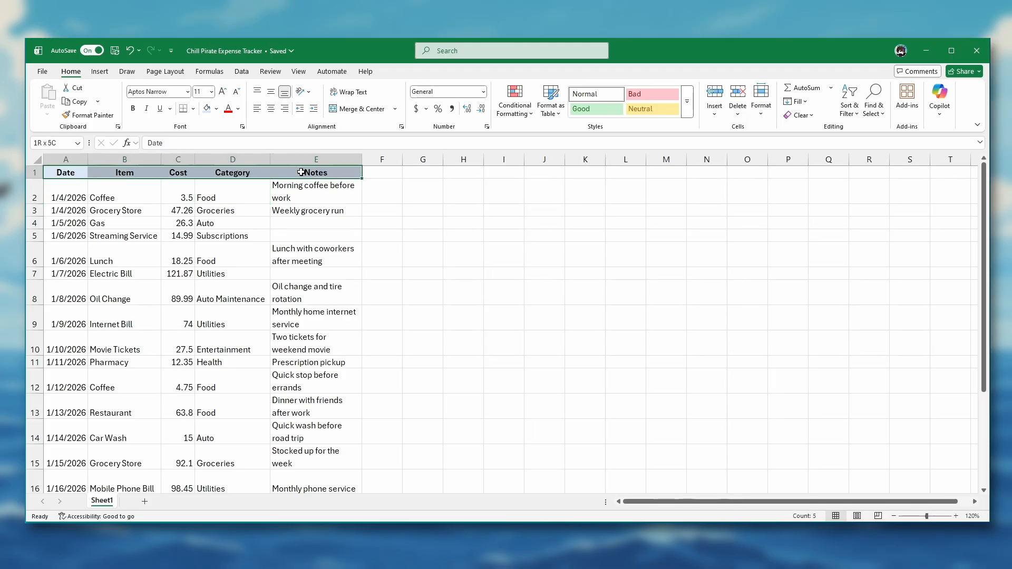
click(216, 109)
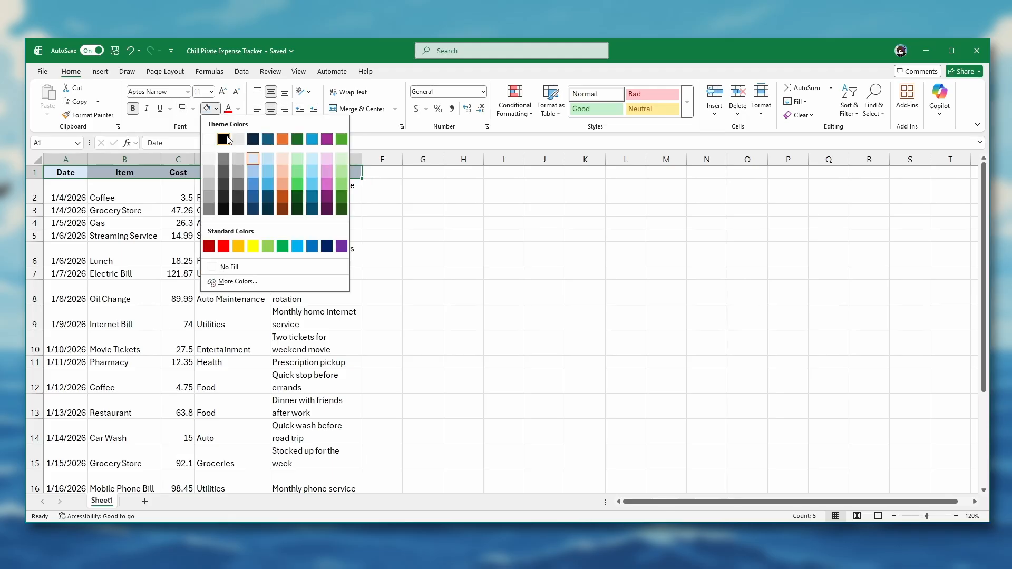
click(328, 169)
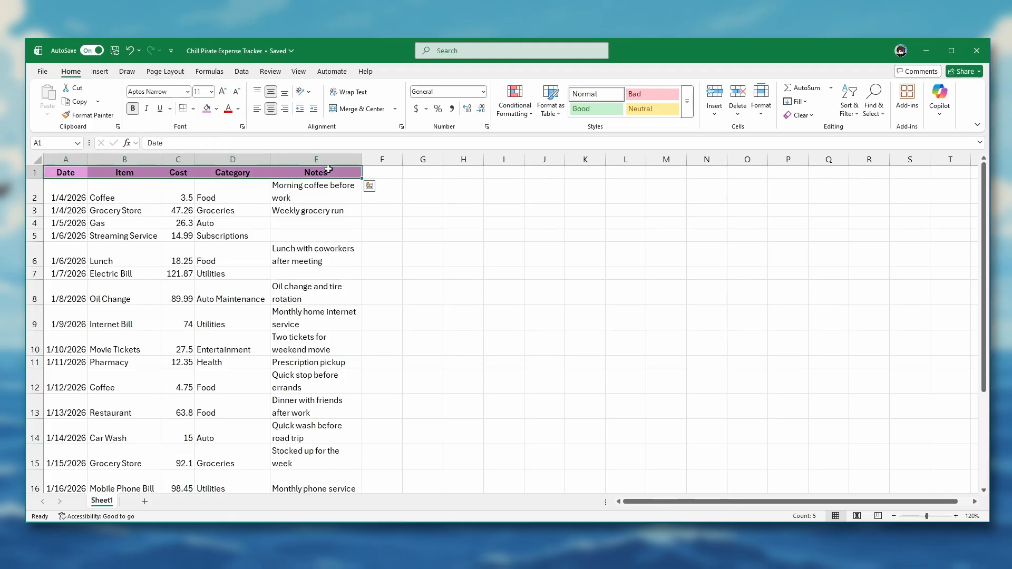
Fill cell D2 with Dark Teal, Accent 1, Lighter 60%, and clear its fill again
click(246, 201)
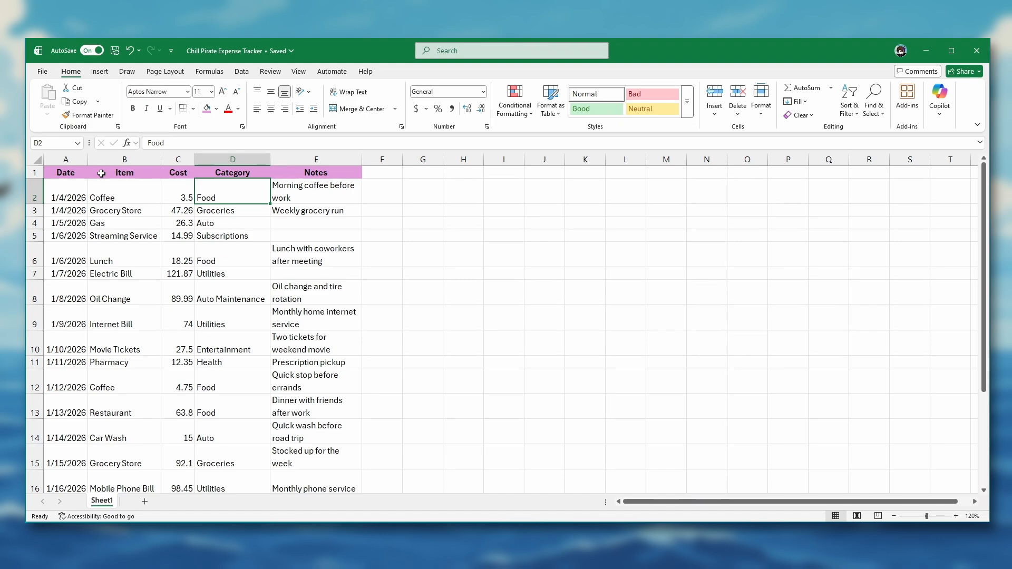
click(217, 110)
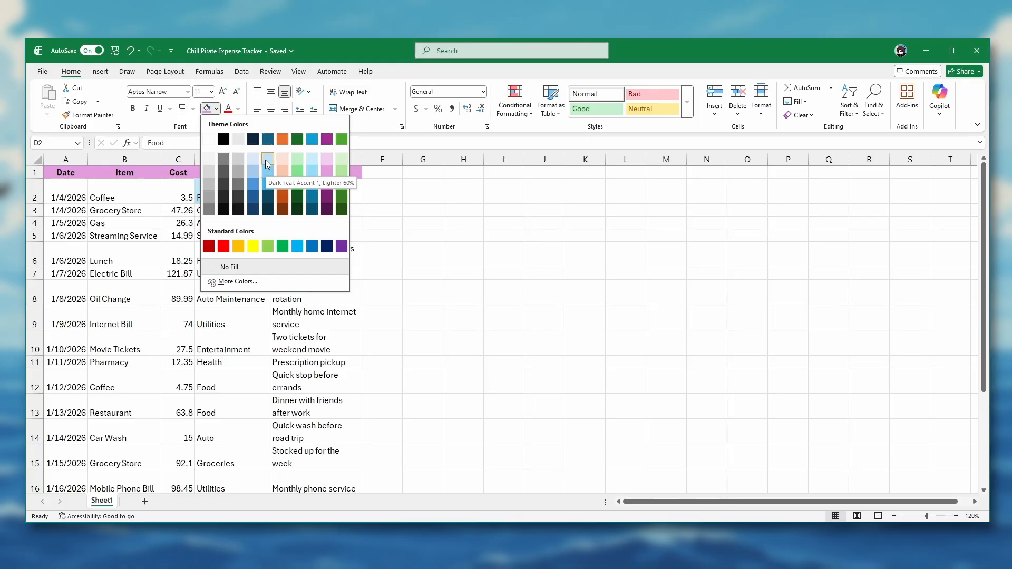
click(266, 168)
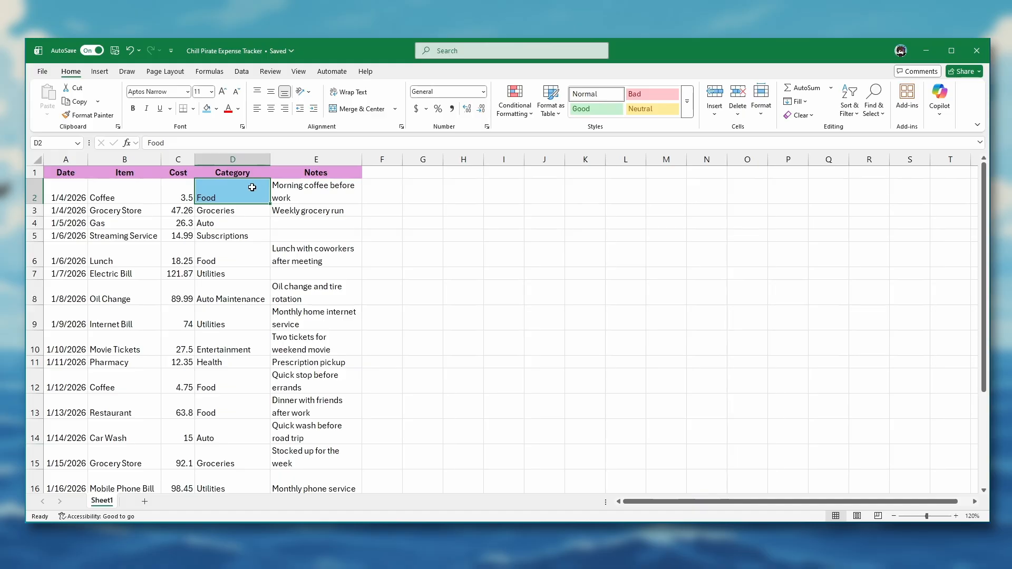
click(217, 109)
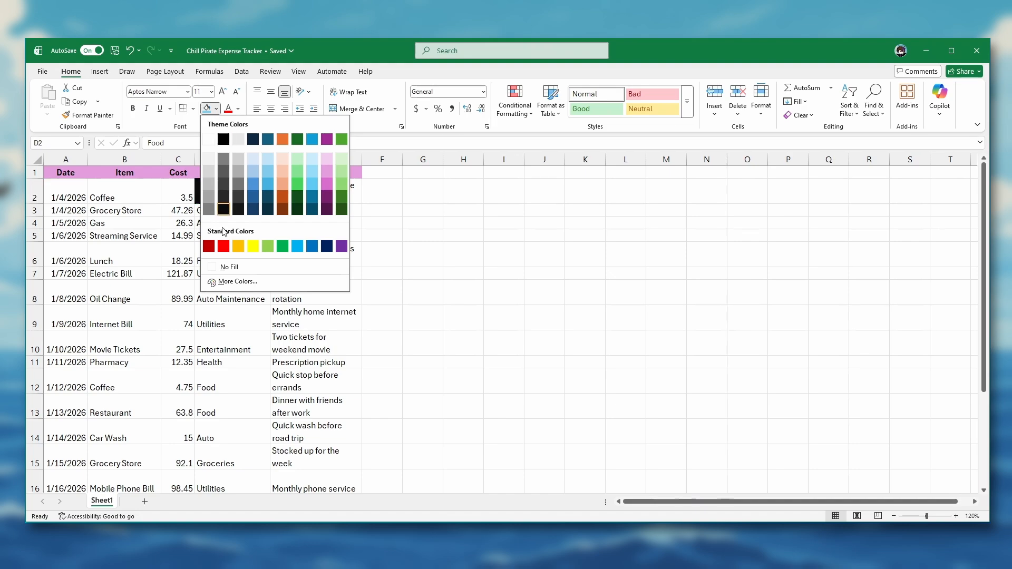
click(221, 268)
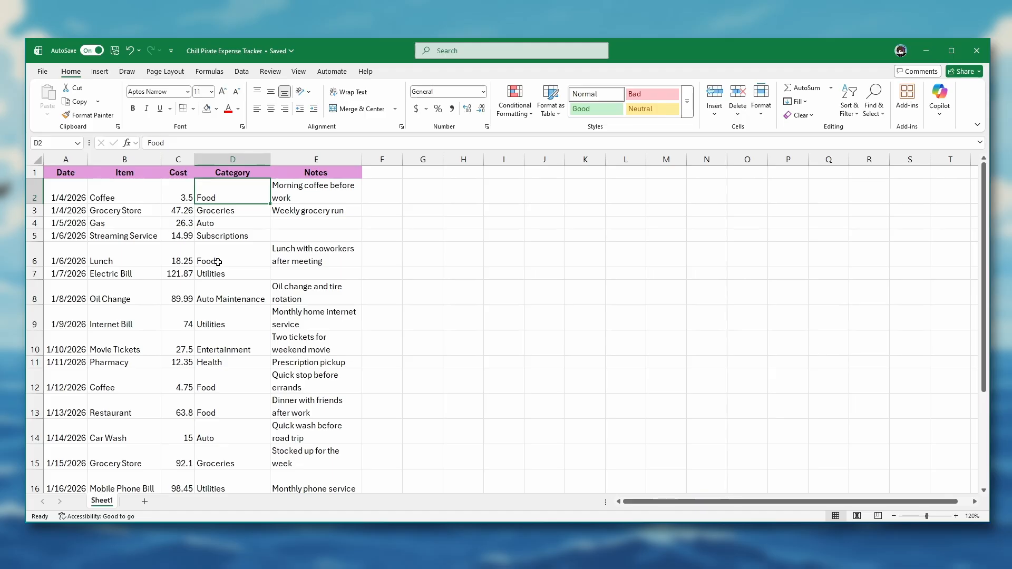
Change the fill of the header cells A1:E1 to Dark Teal, Accent 1, Lighter 60%
click(289, 173)
drag(289, 174, 83, 173)
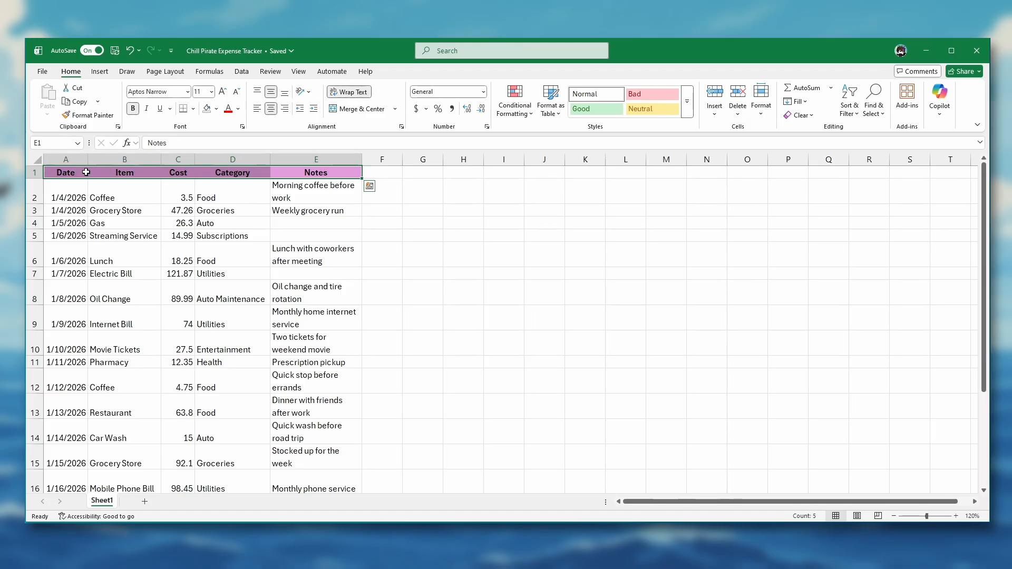
click(217, 109)
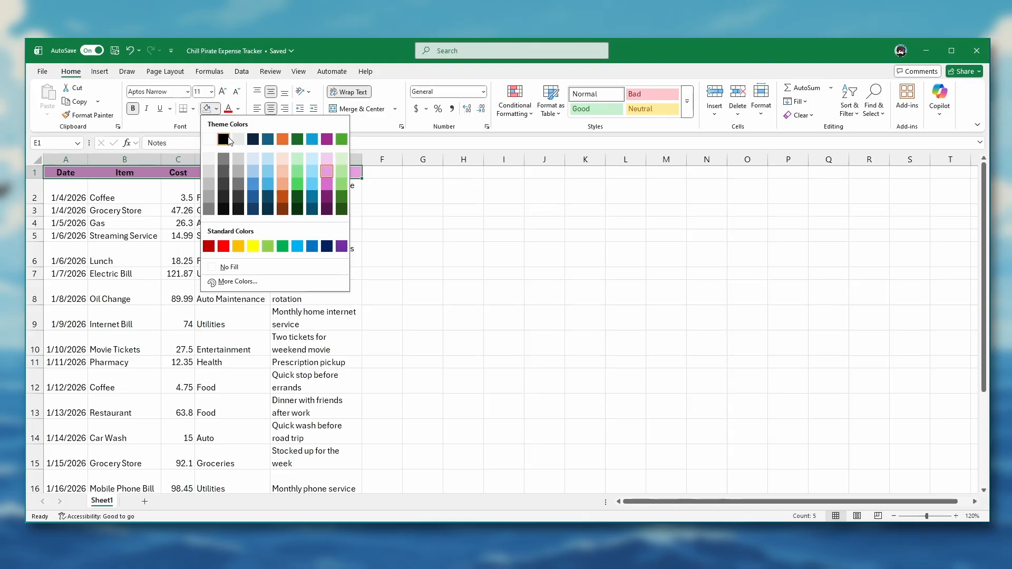
click(269, 175)
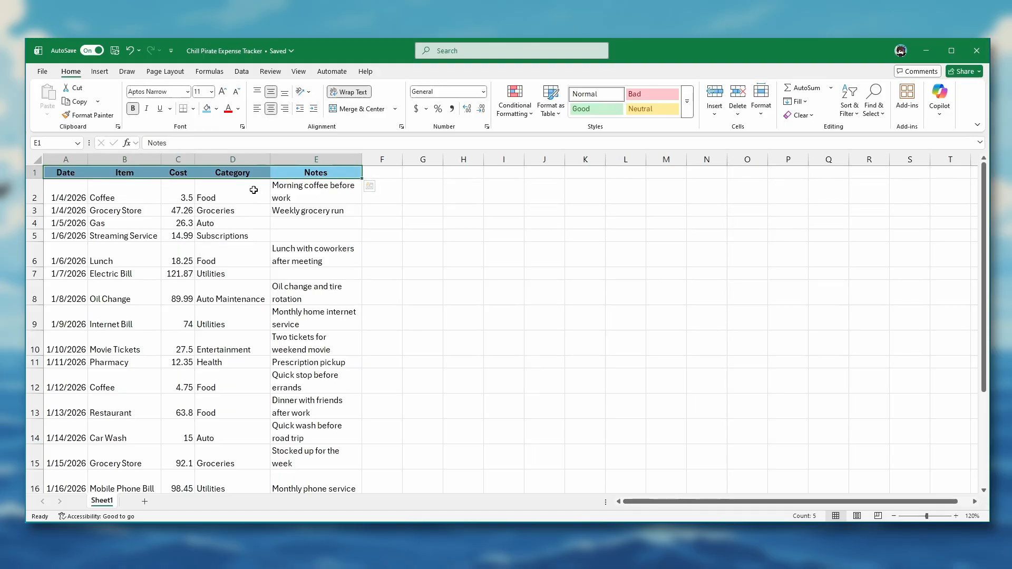
click(255, 190)
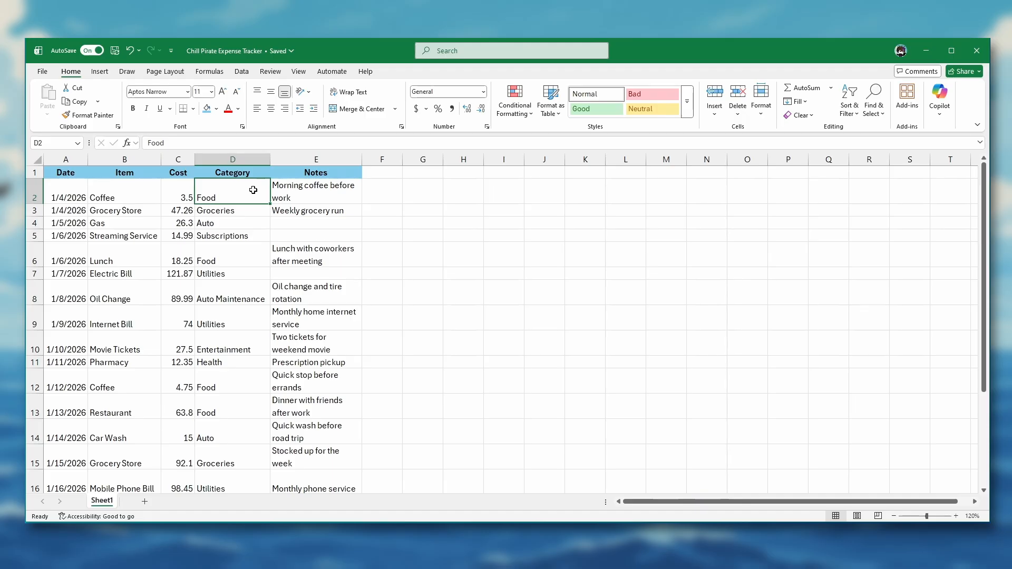
Apply the Accounting number format with dollar signs to the whole Cost column
click(187, 158)
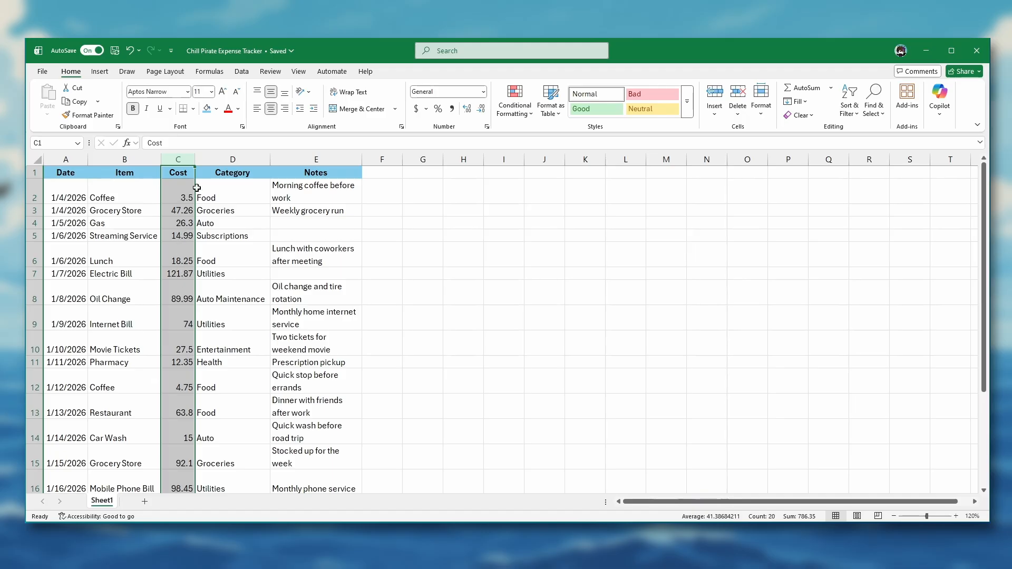
click(417, 109)
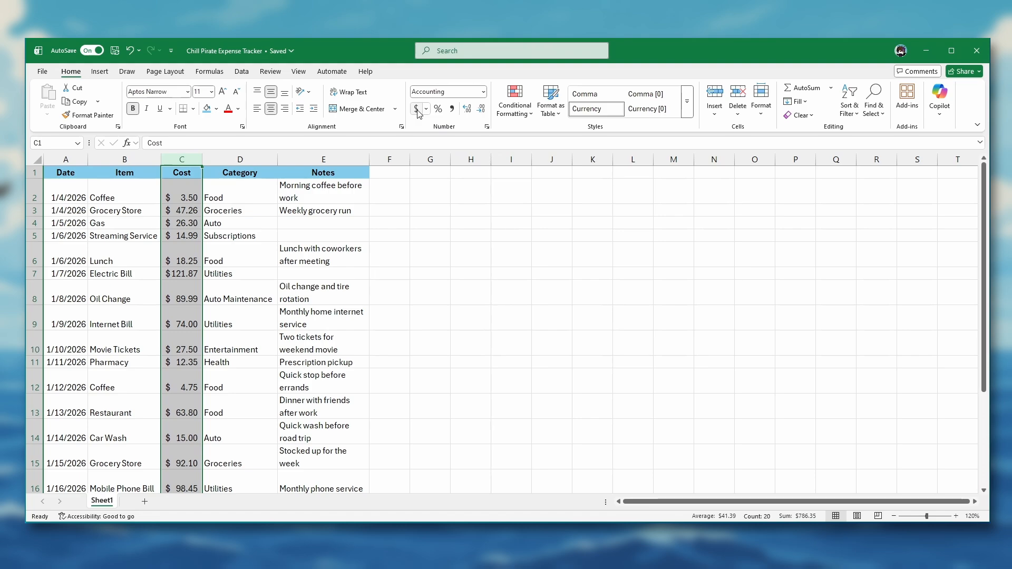
Try the Currency format on the Cost column, return it to Accounting, and check the underlying values in C2 and C5
click(483, 95)
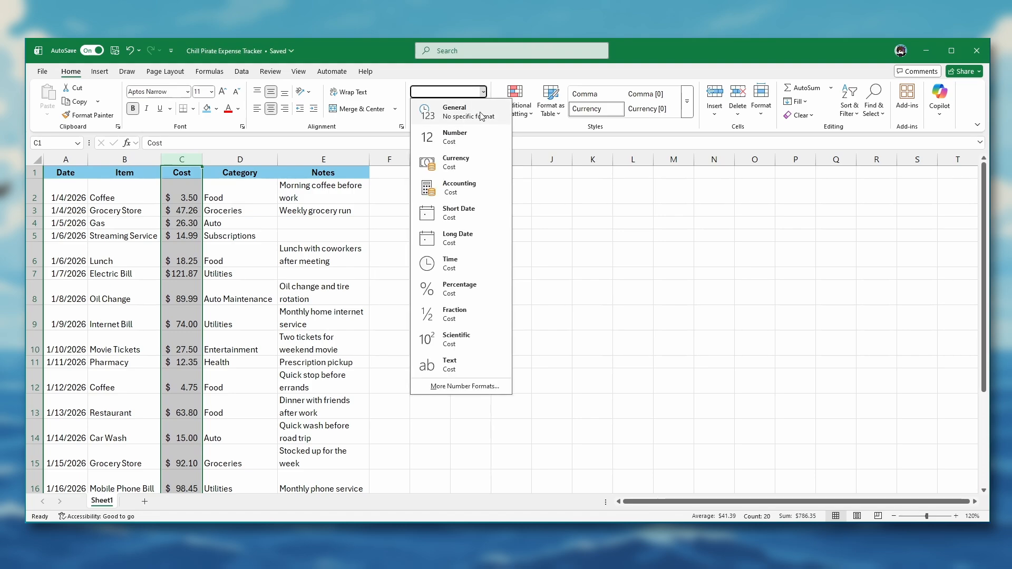
click(469, 159)
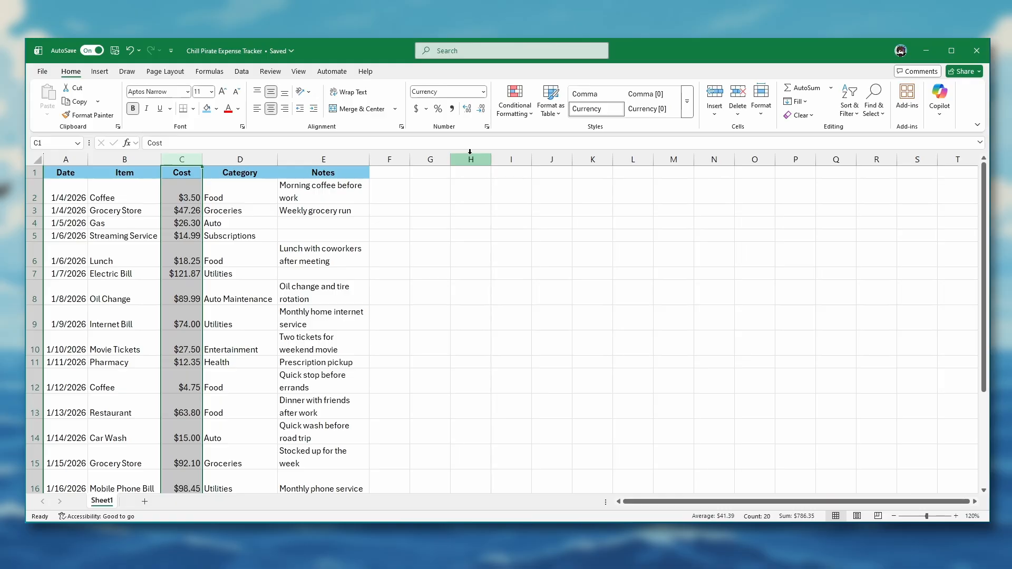
click(417, 110)
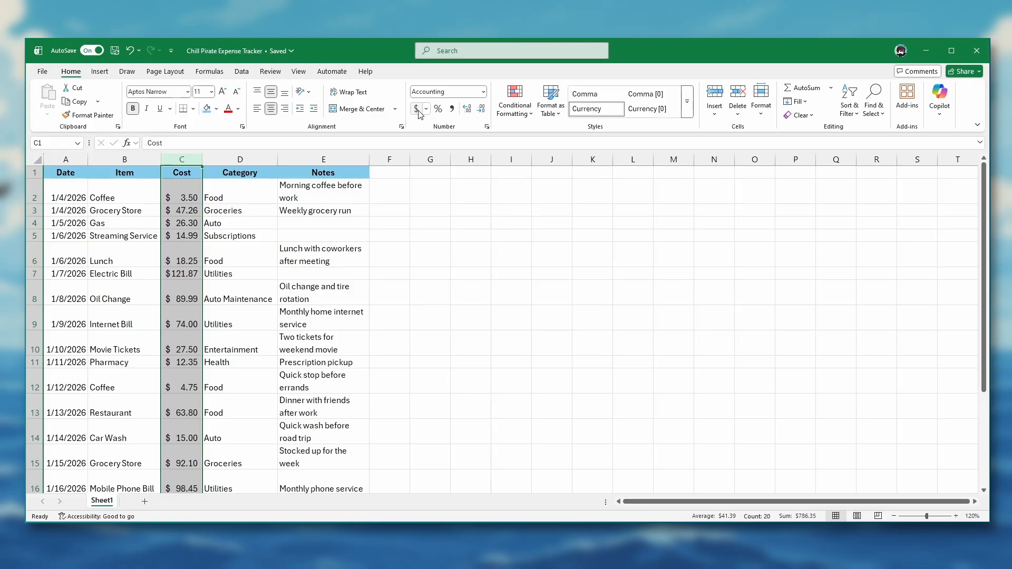
click(190, 198)
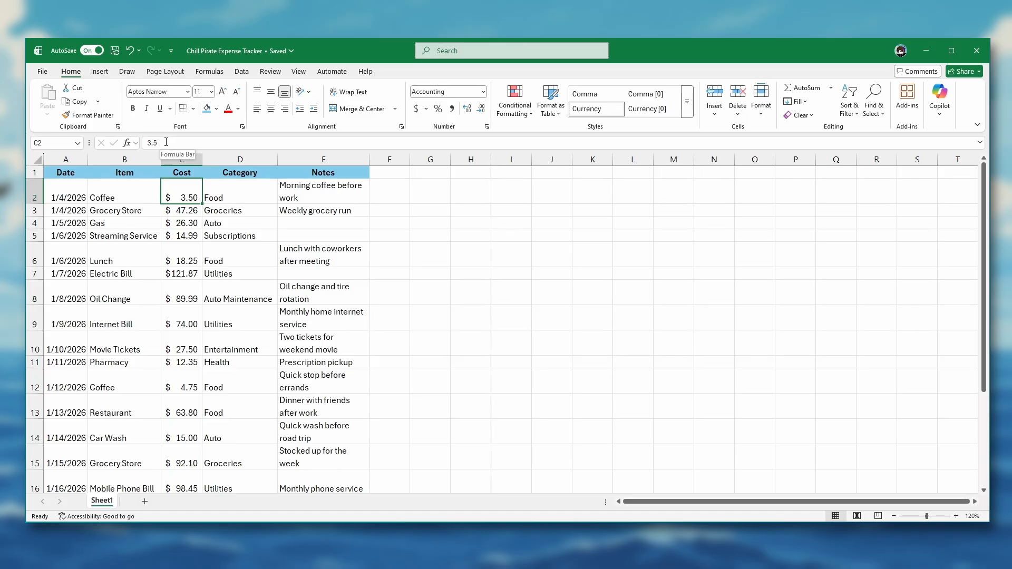
click(187, 235)
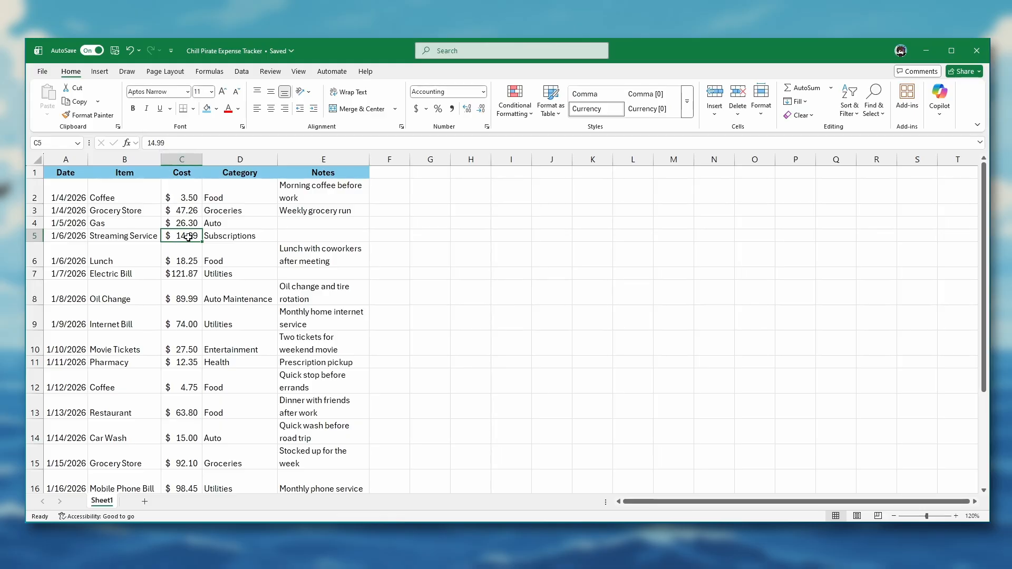
Rename the Cost header in cell C1 to Amount
click(186, 172)
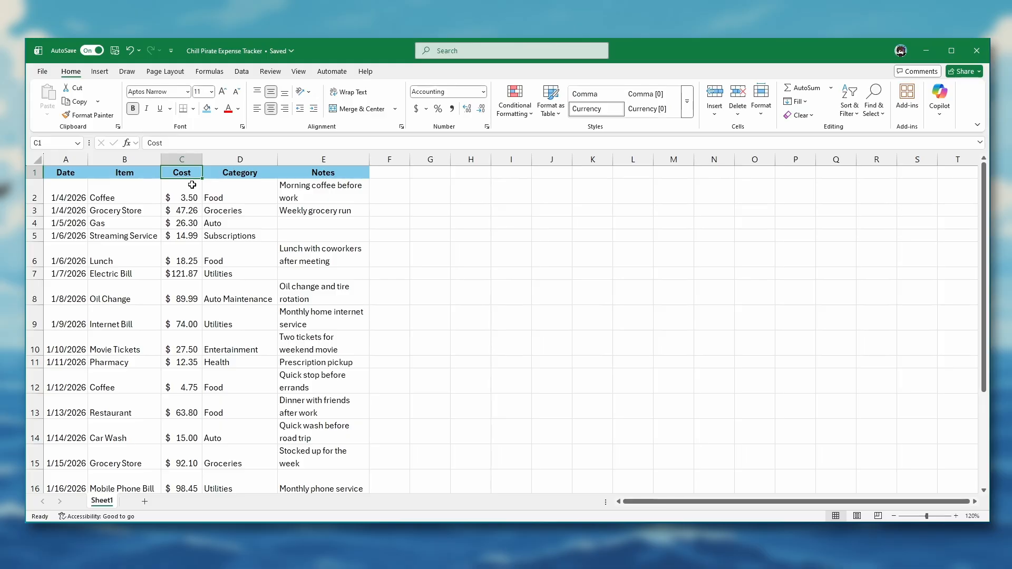
text(Am)
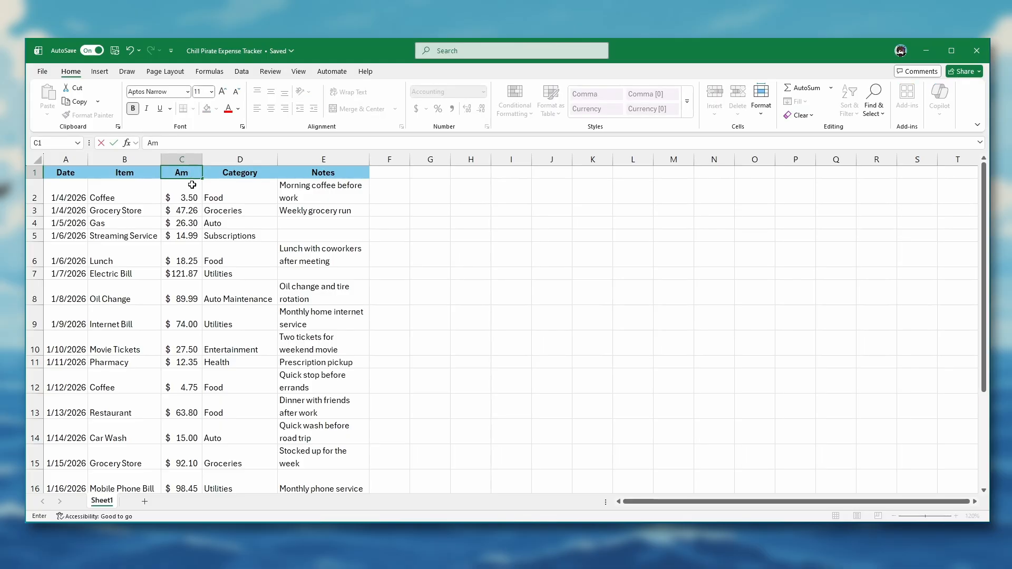
text(ount)
key(Return)
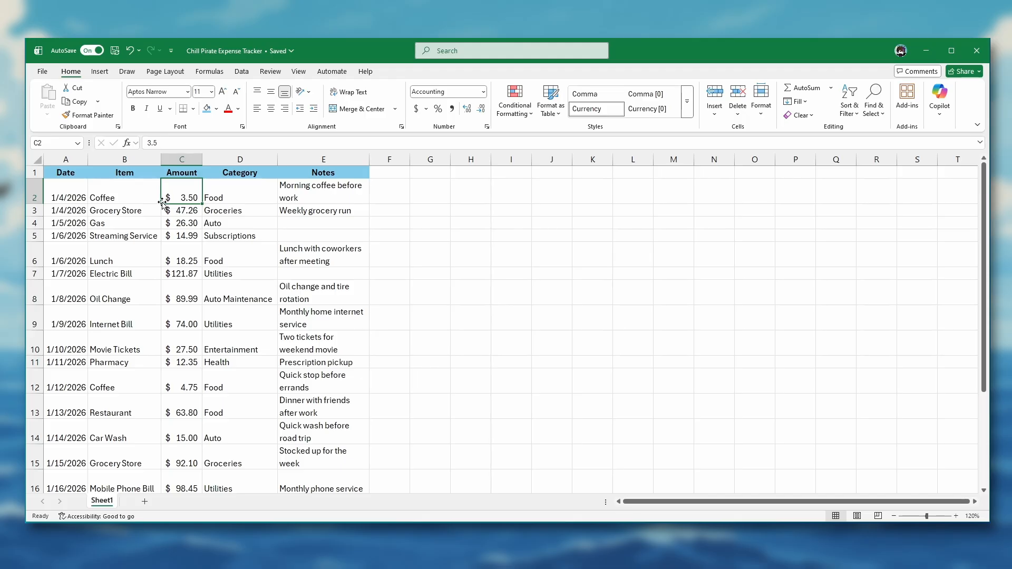
Apply All Borders to the entire expense table, A1:E20
click(70, 172)
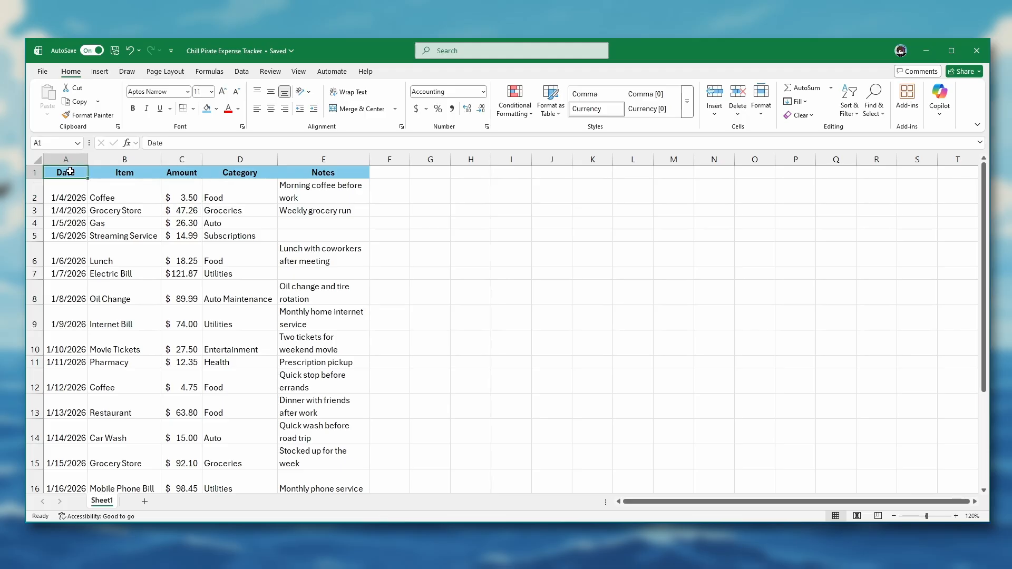
drag(71, 171, 306, 452)
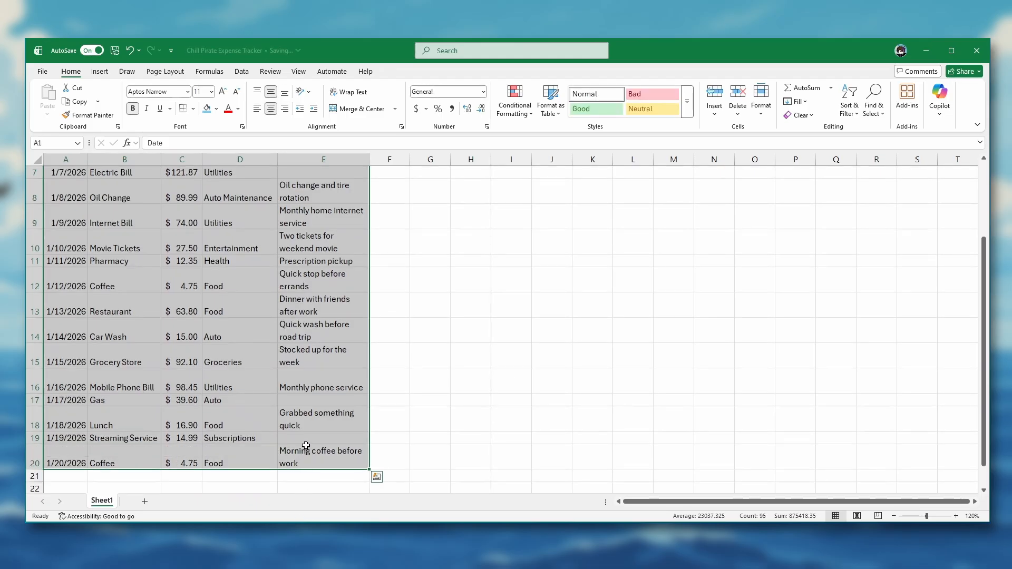
click(187, 109)
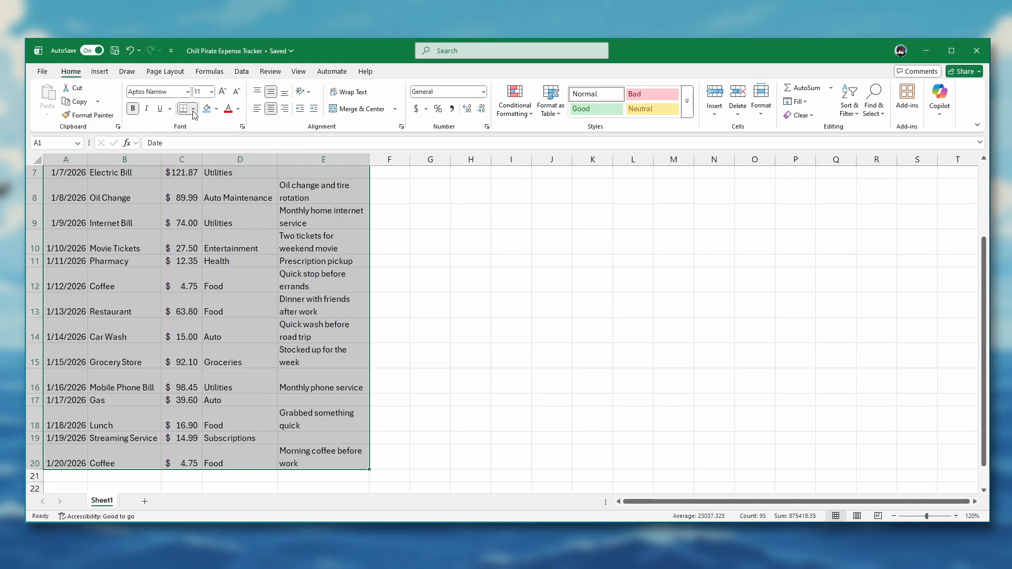
click(193, 110)
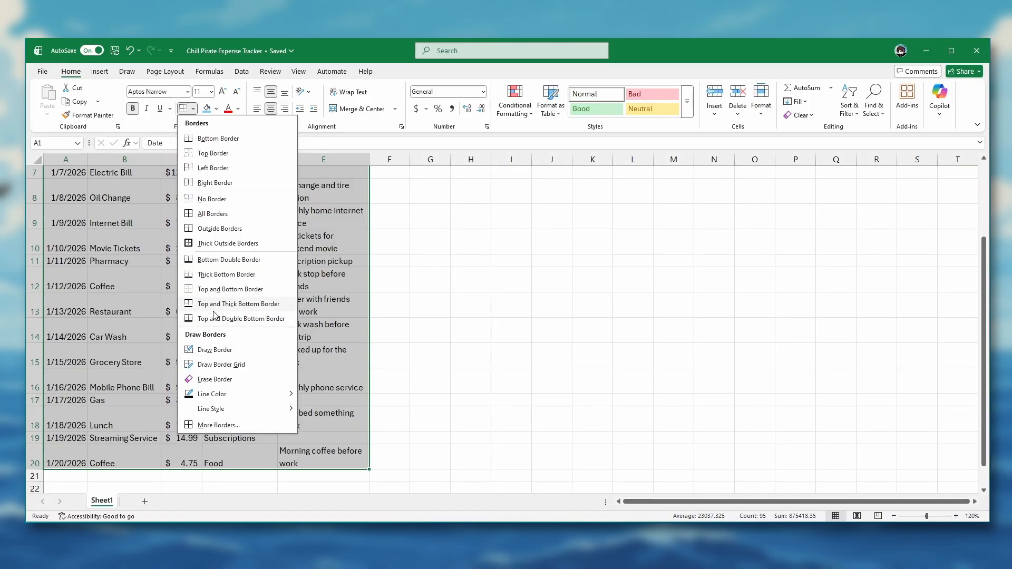
click(222, 216)
scroll(224, 205, up, 2)
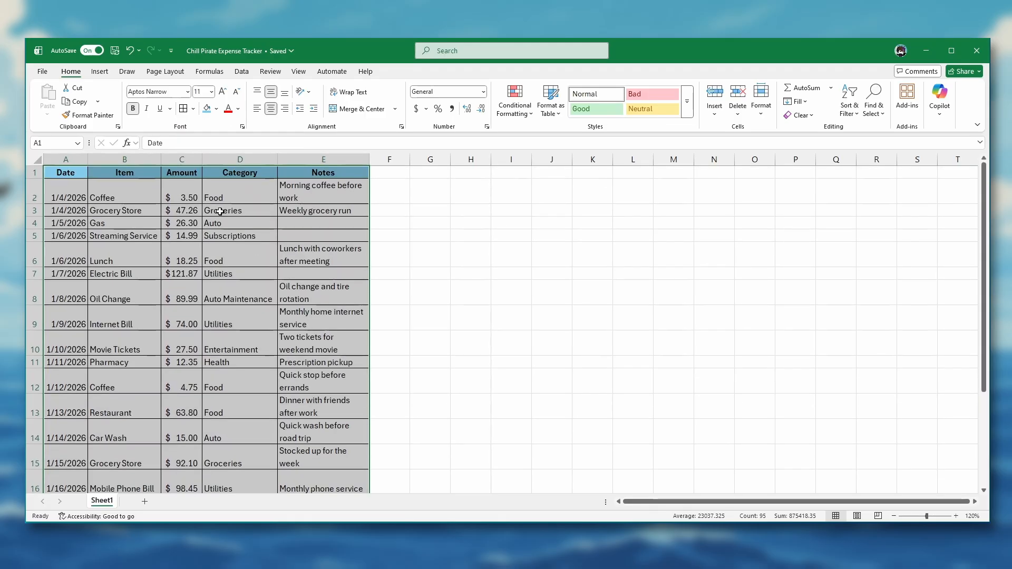
click(223, 197)
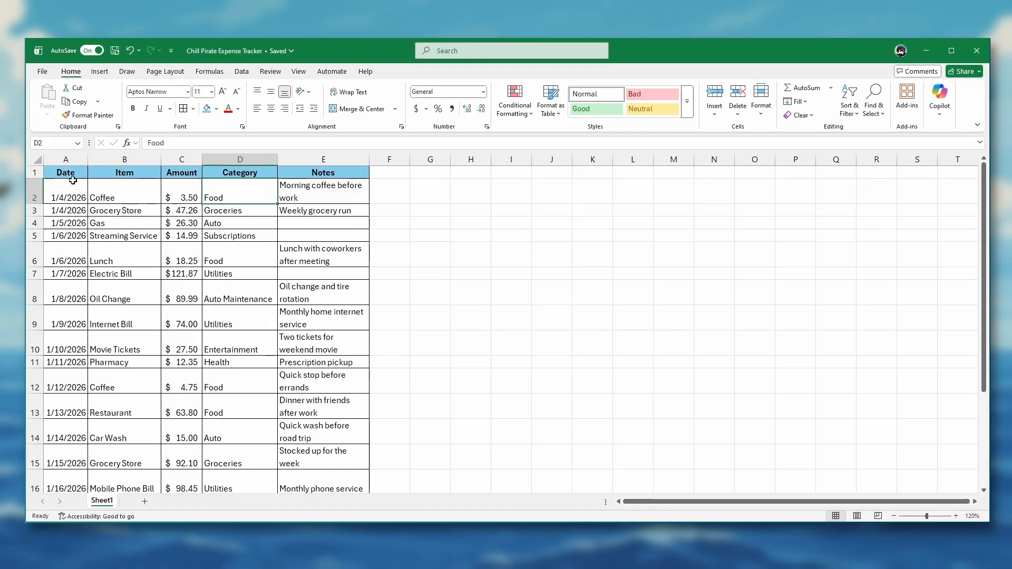
Put Thick Outside Borders around the header cells A1:E1
drag(70, 172, 303, 173)
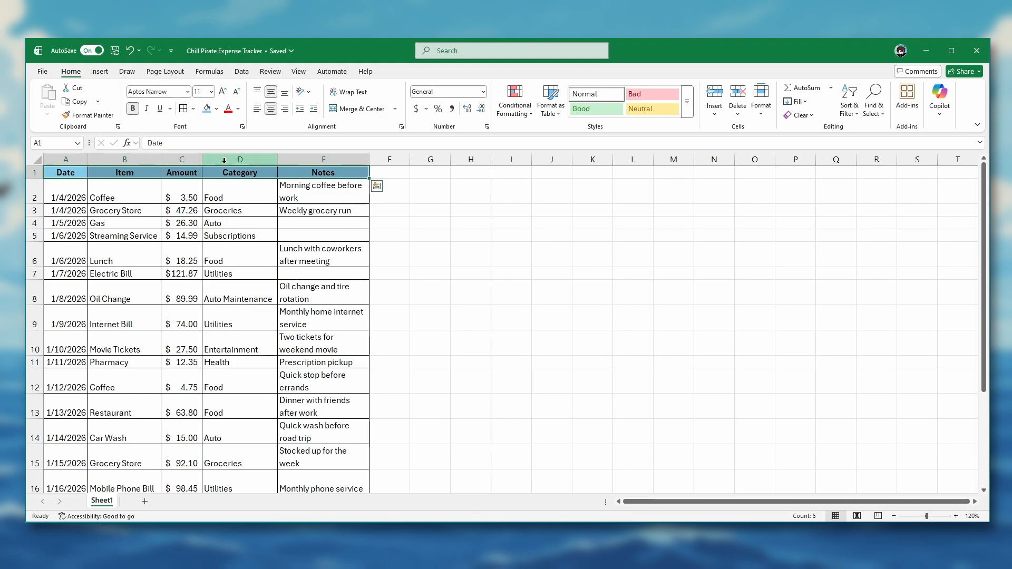
click(194, 109)
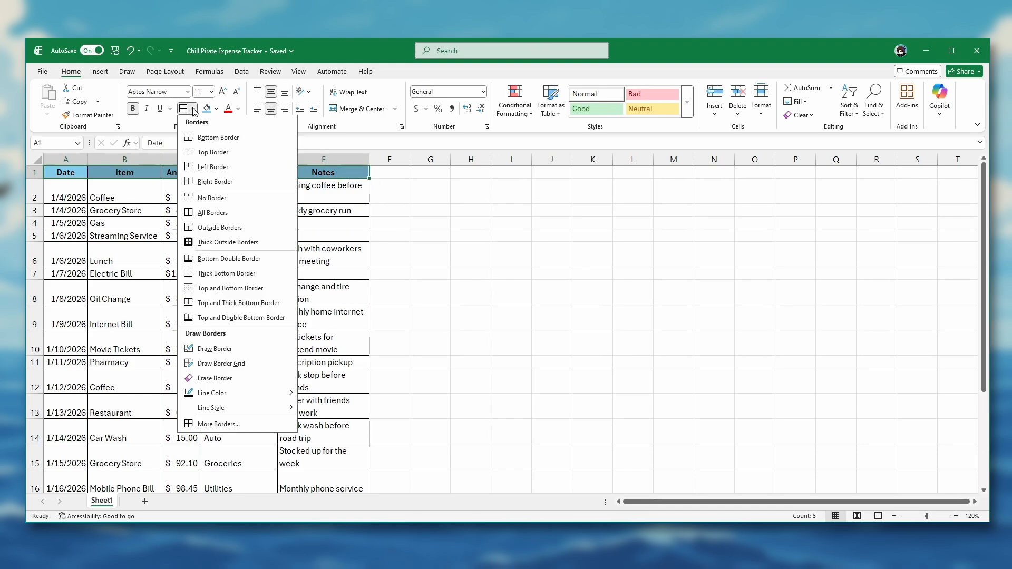
click(210, 243)
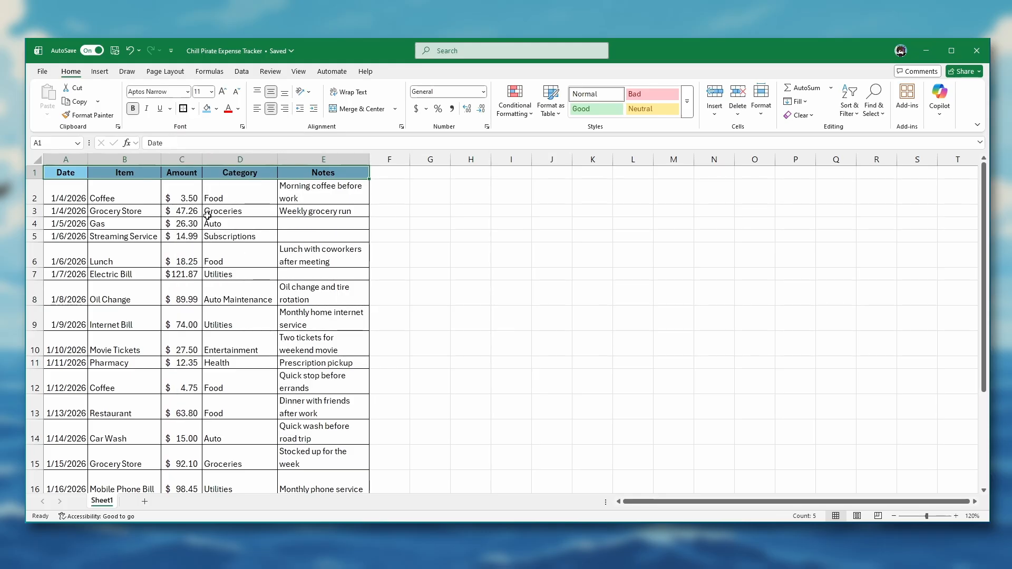
click(209, 213)
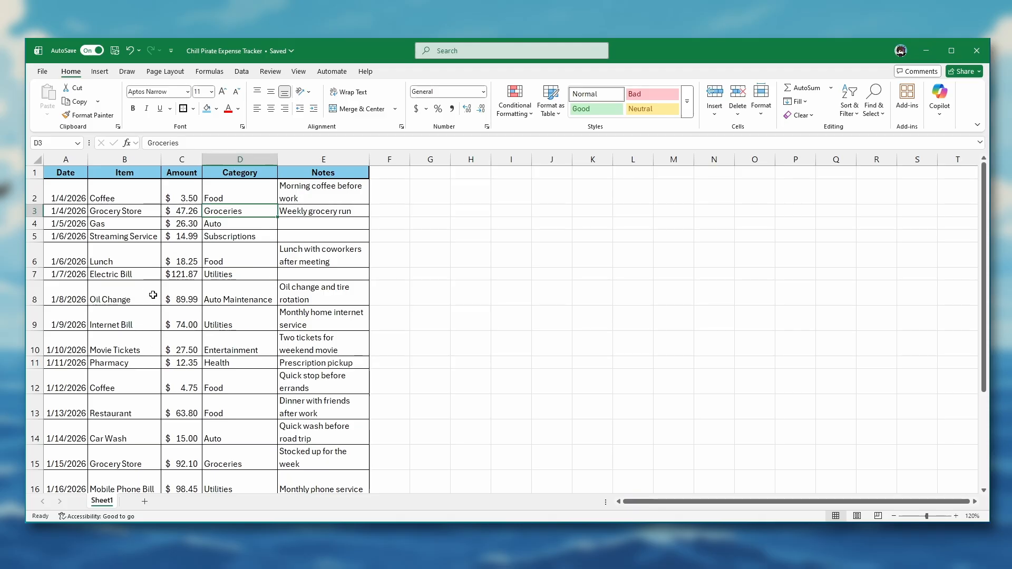
Review the formatting of the expense table from the header down to its last row
scroll(153, 295, down, 1)
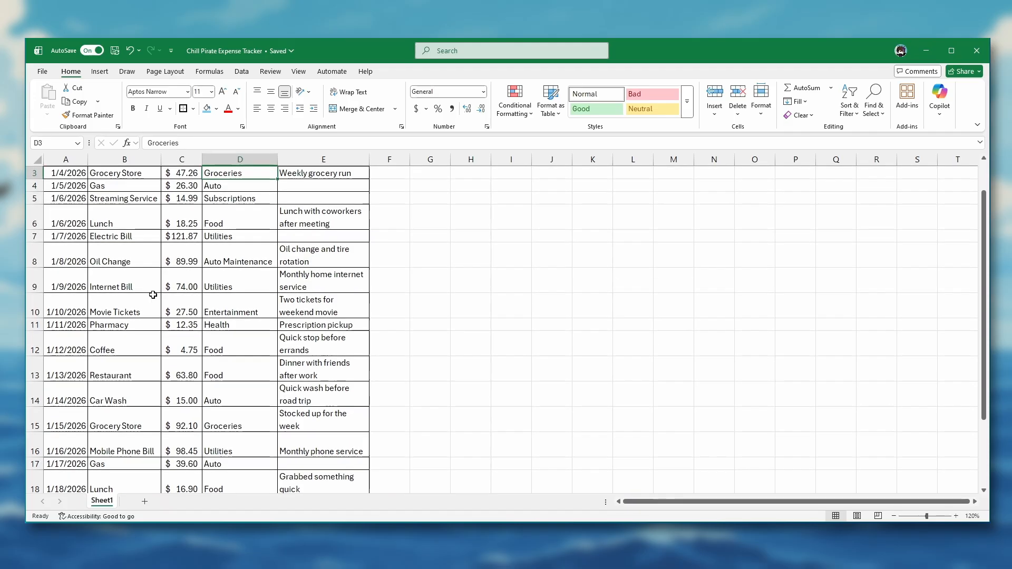
scroll(152, 295, down, 2)
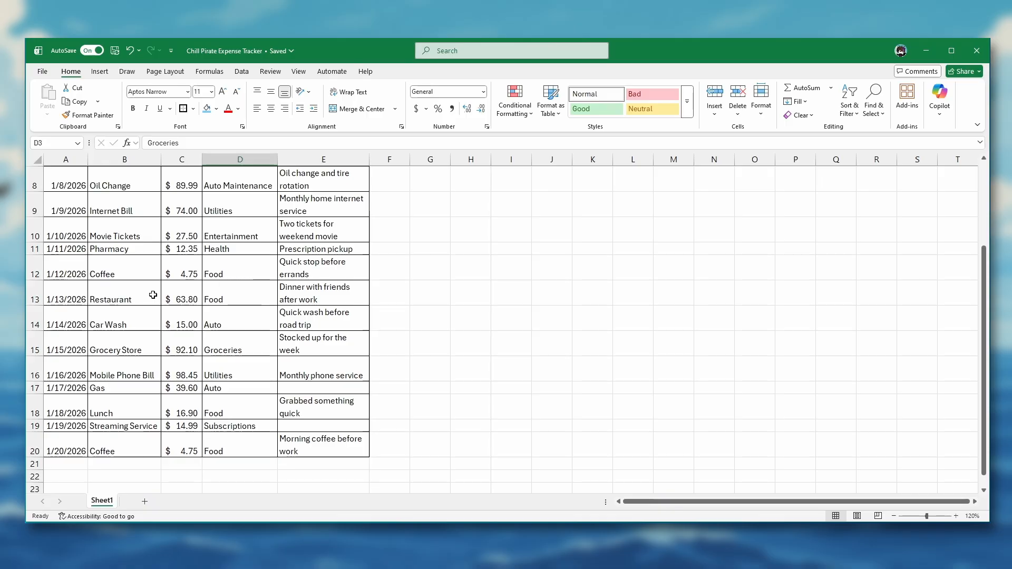
scroll(153, 294, up, 3)
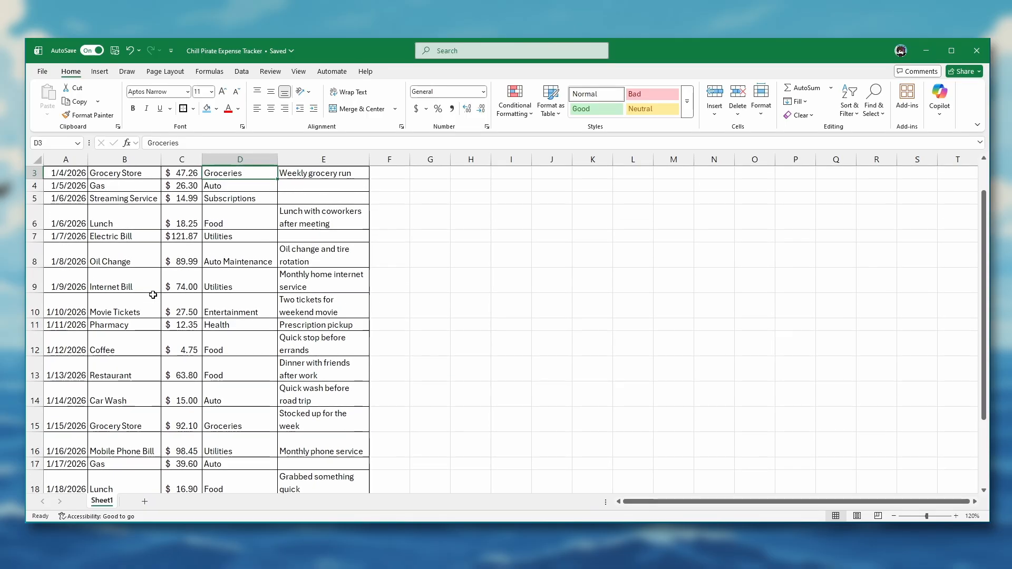
scroll(152, 295, down, 2)
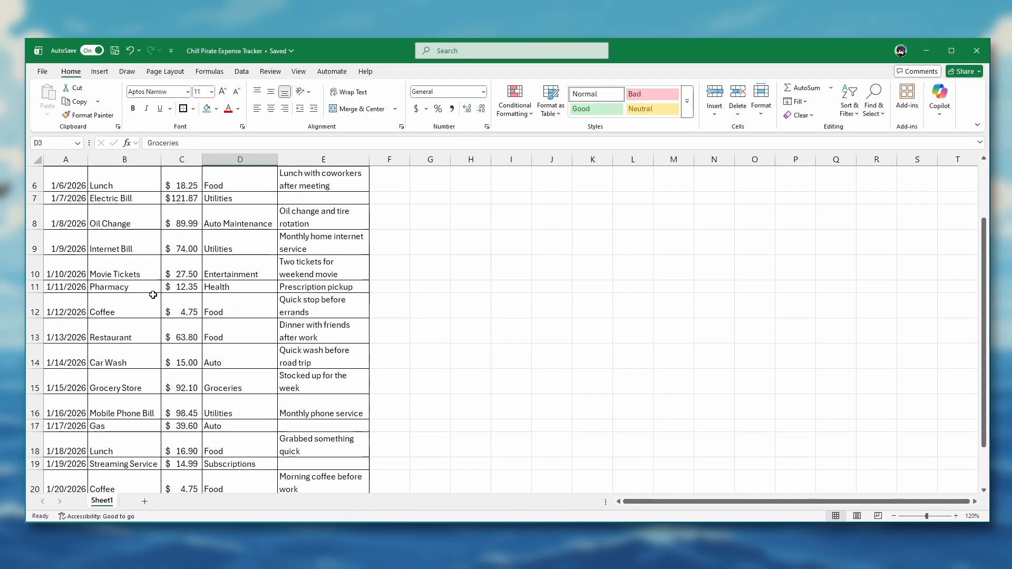
scroll(152, 294, down, 1)
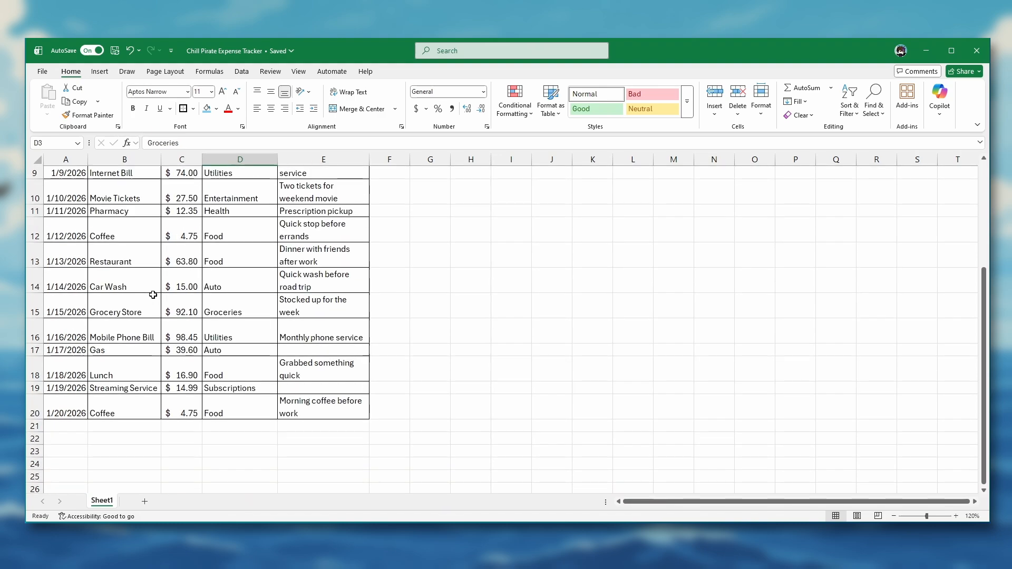
scroll(153, 295, up, 1)
scroll(153, 295, up, 1)
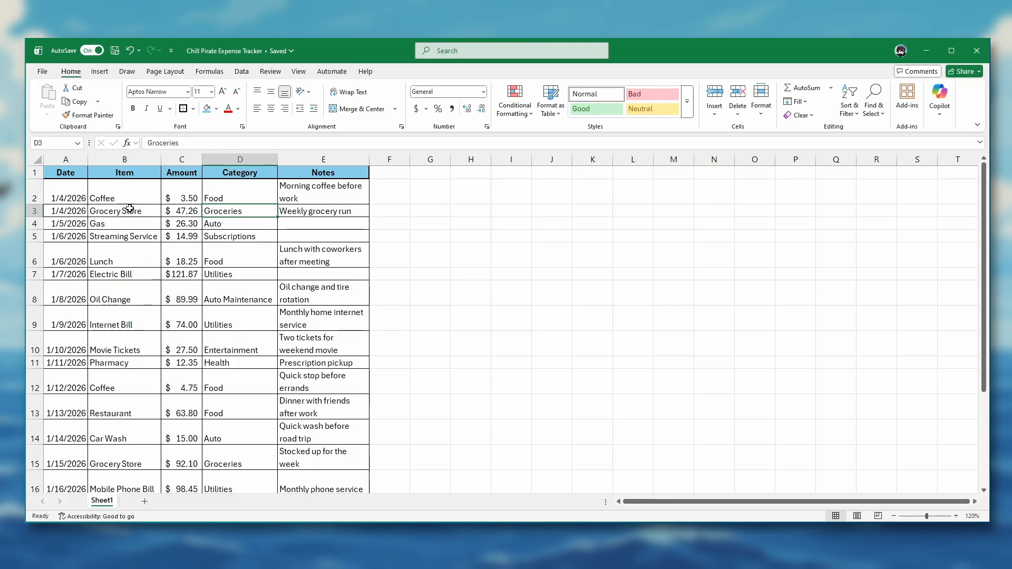
Freeze the top row of the worksheet so the expense table's headers stay in view
click(73, 194)
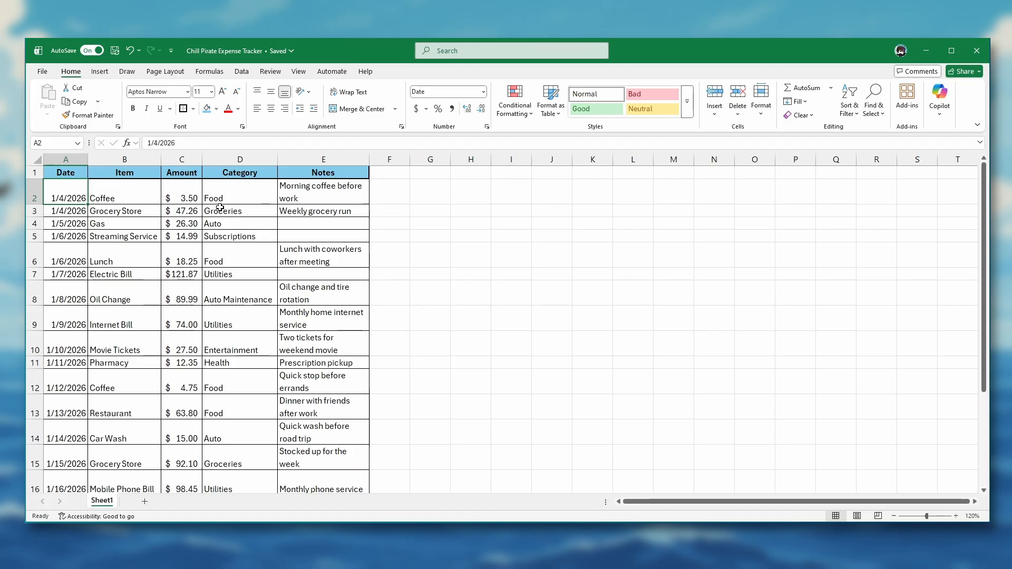
click(299, 72)
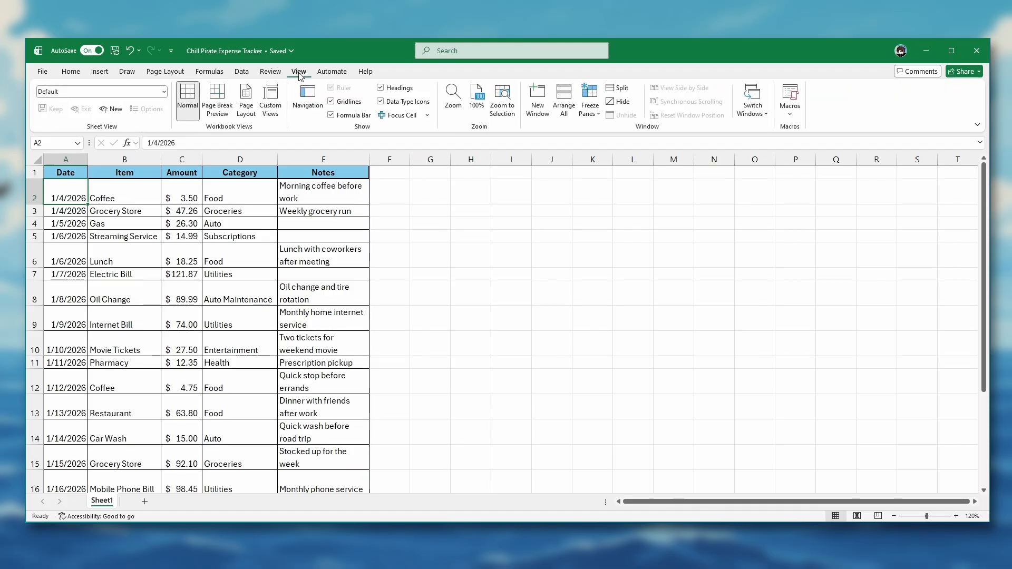
click(595, 115)
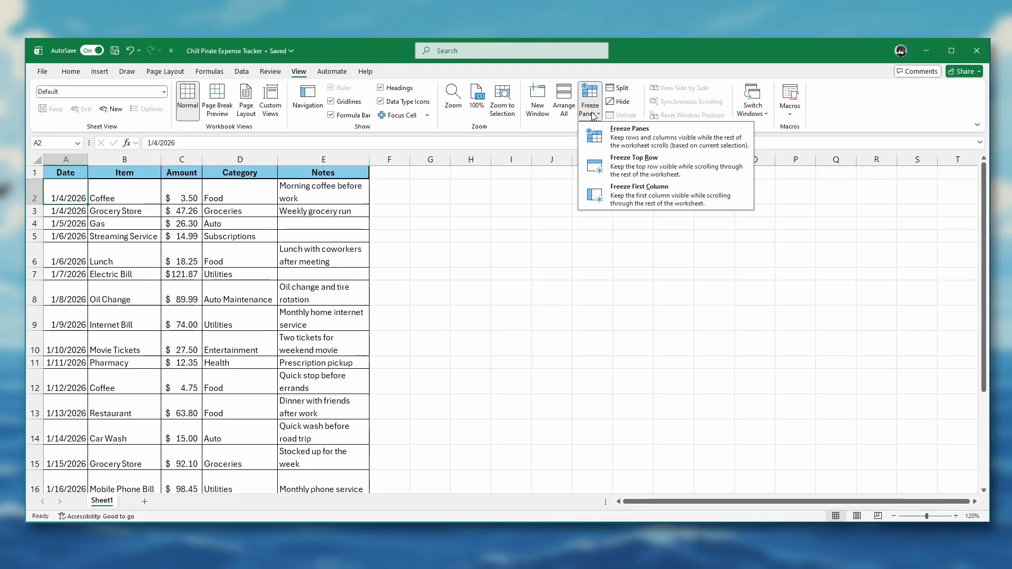
click(619, 163)
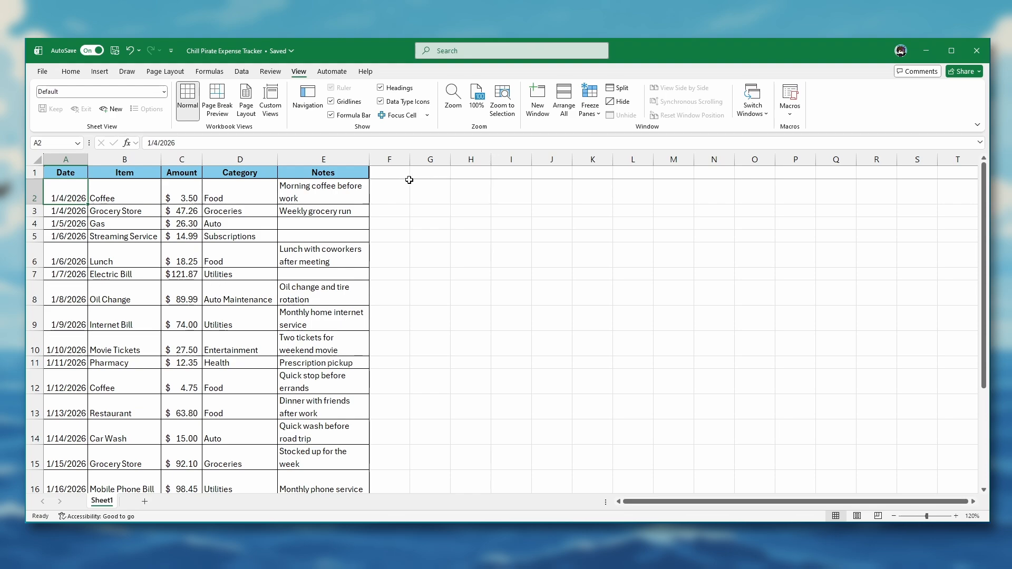
Unfreeze the worksheet's panes and freeze the top row again
click(593, 115)
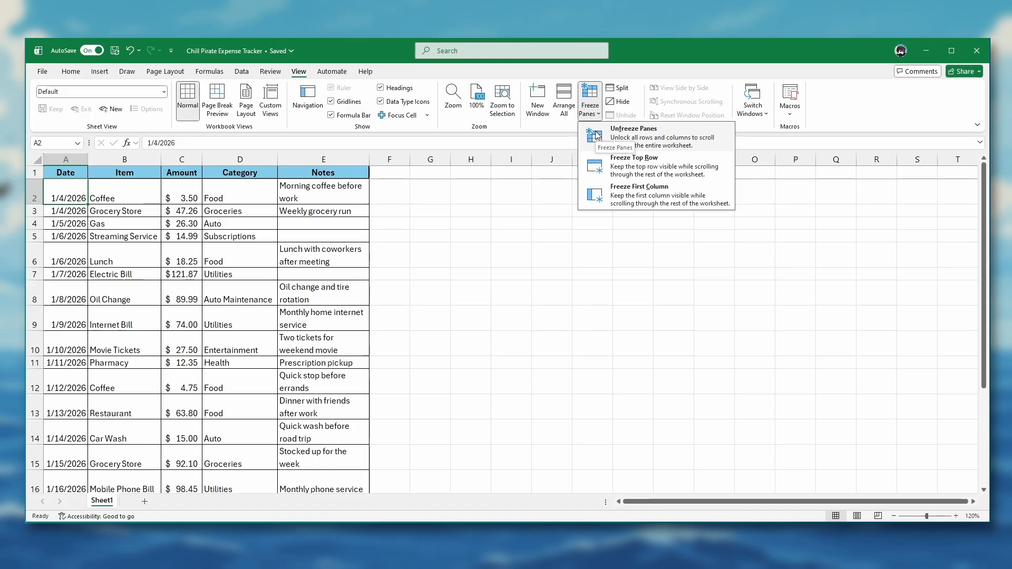
click(598, 136)
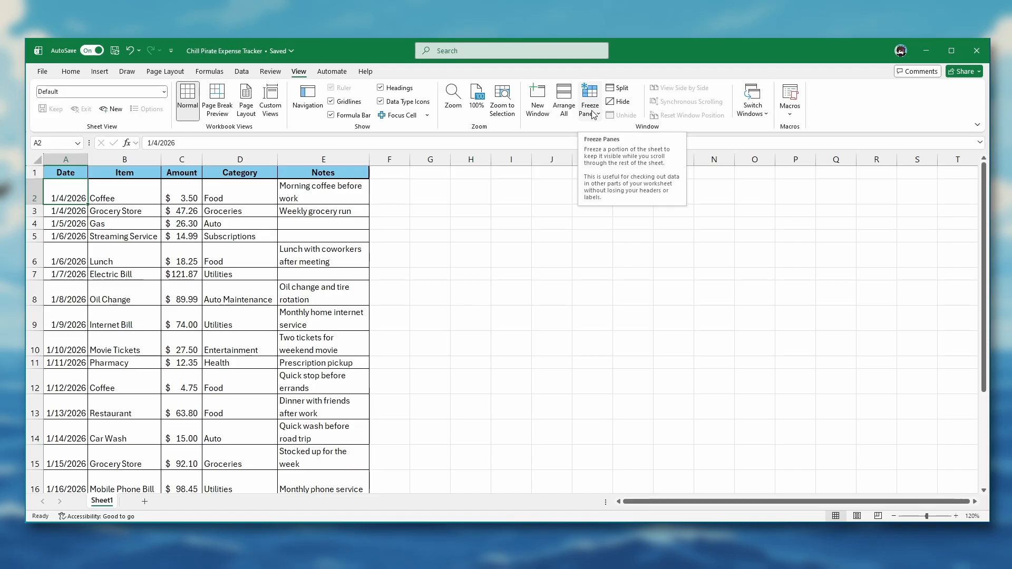
click(593, 115)
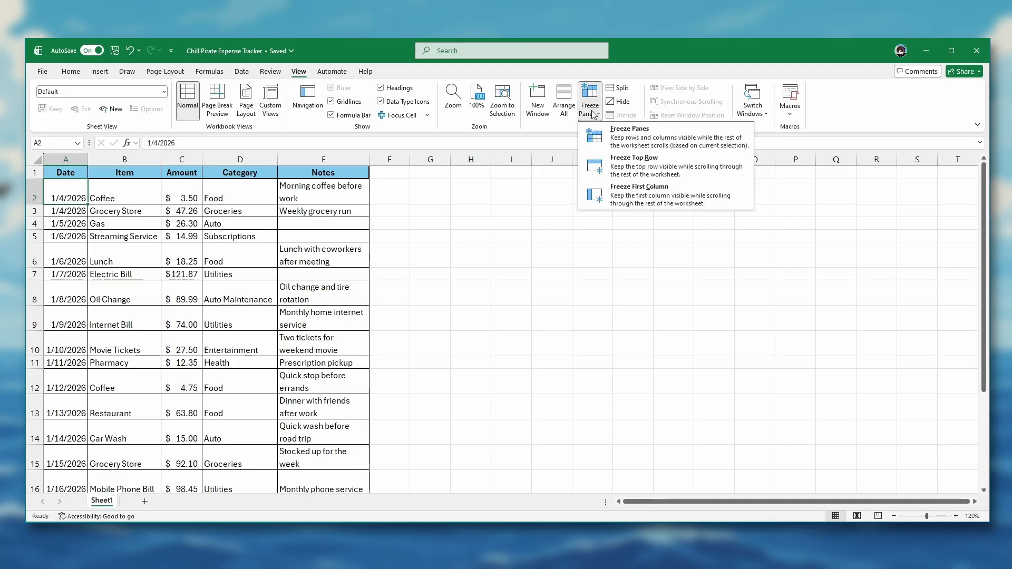
click(603, 164)
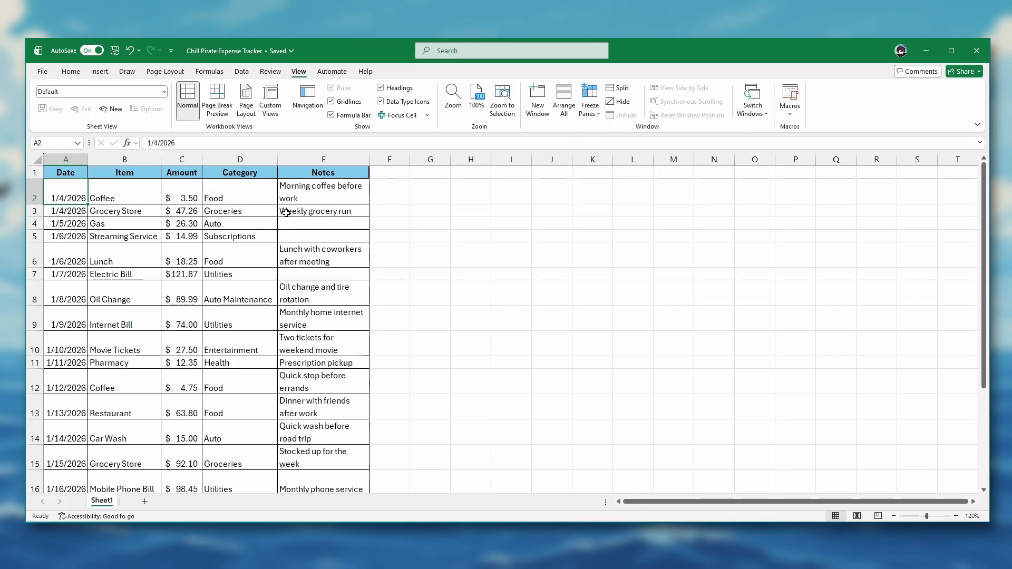
Check the frozen header row against the expense entries down to row 20, including the Amount column
scroll(209, 199, down, 3)
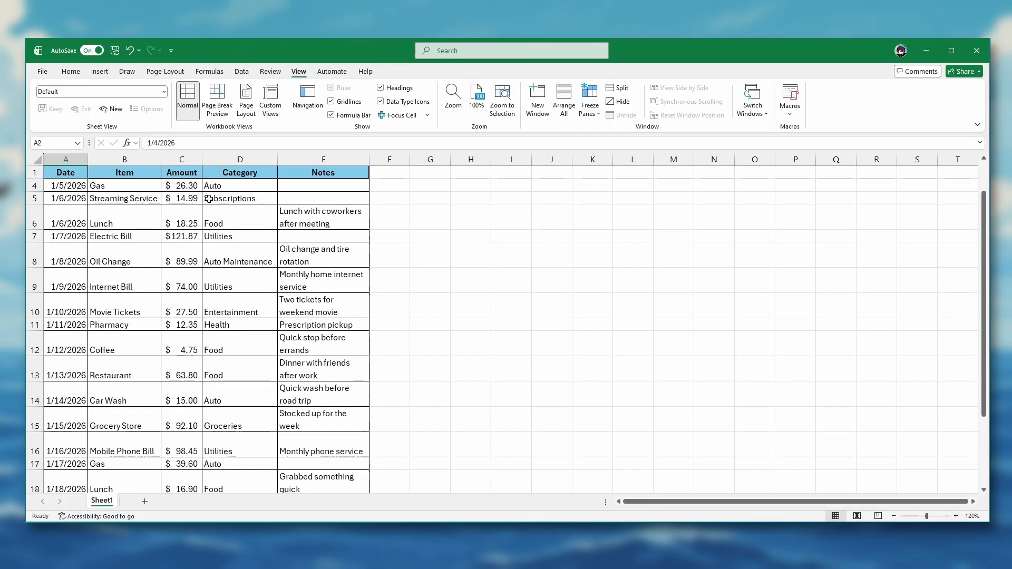
scroll(209, 198, down, 2)
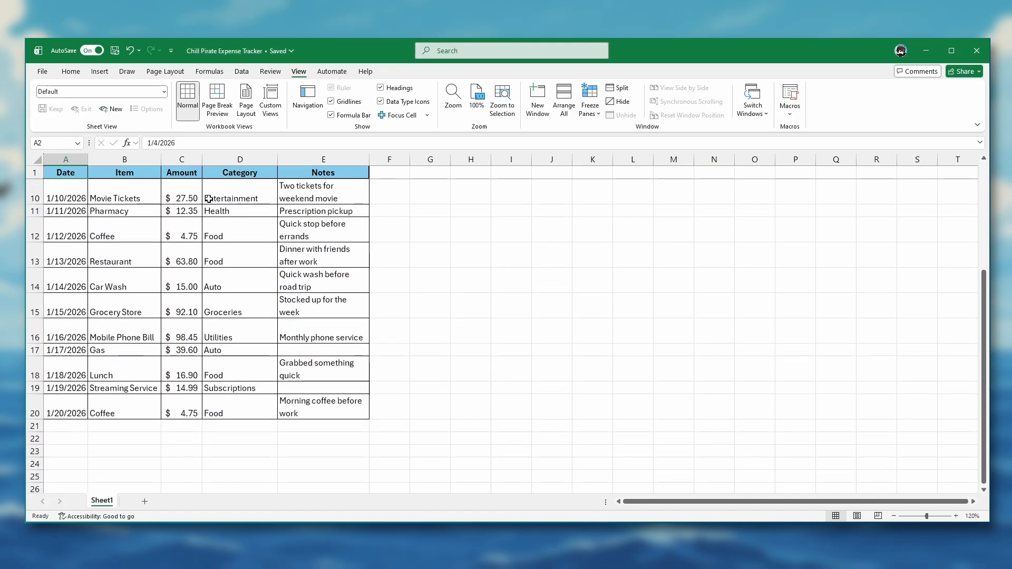
scroll(208, 199, down, 1)
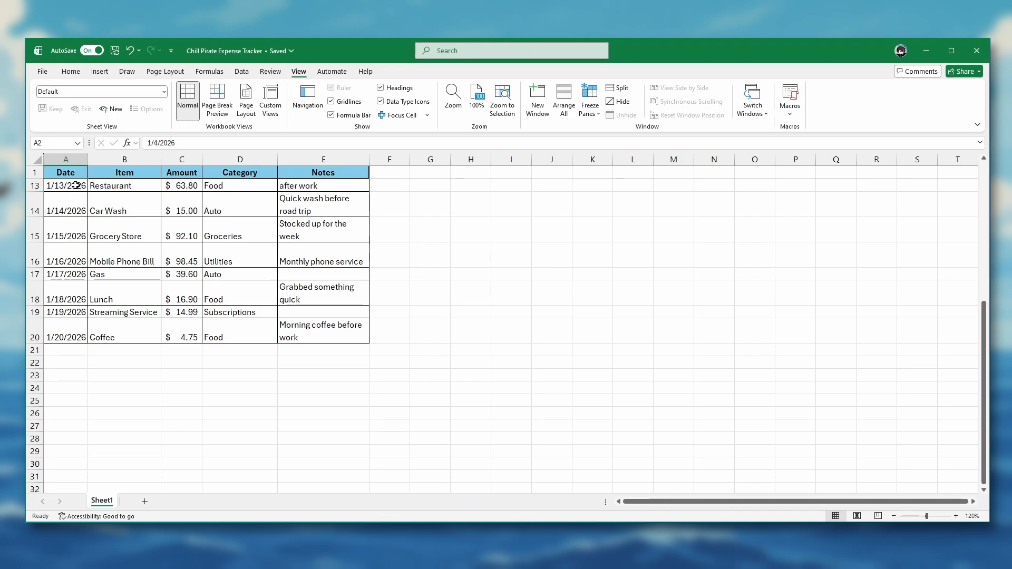
scroll(165, 238, up, 3)
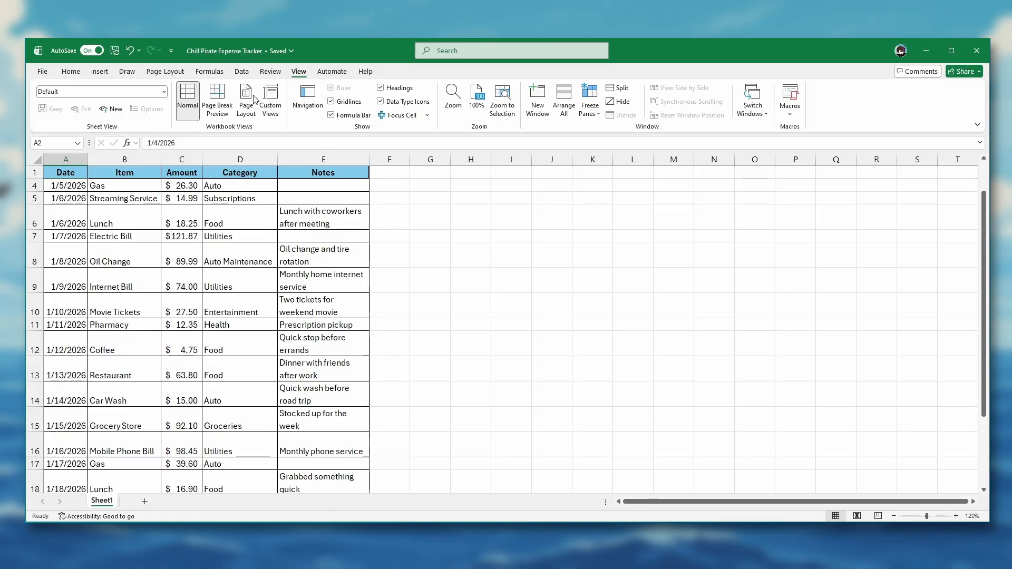
click(71, 72)
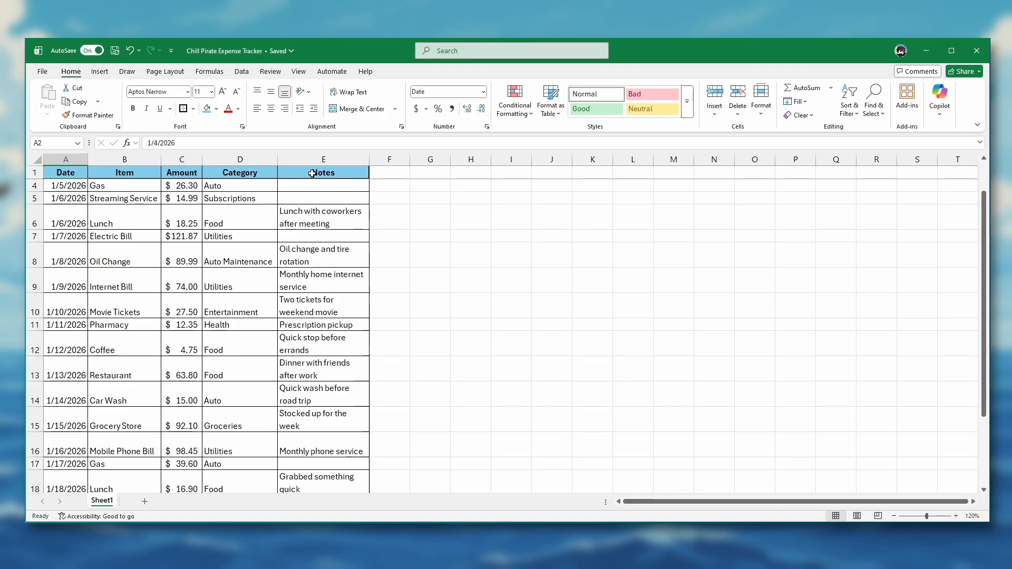
click(182, 173)
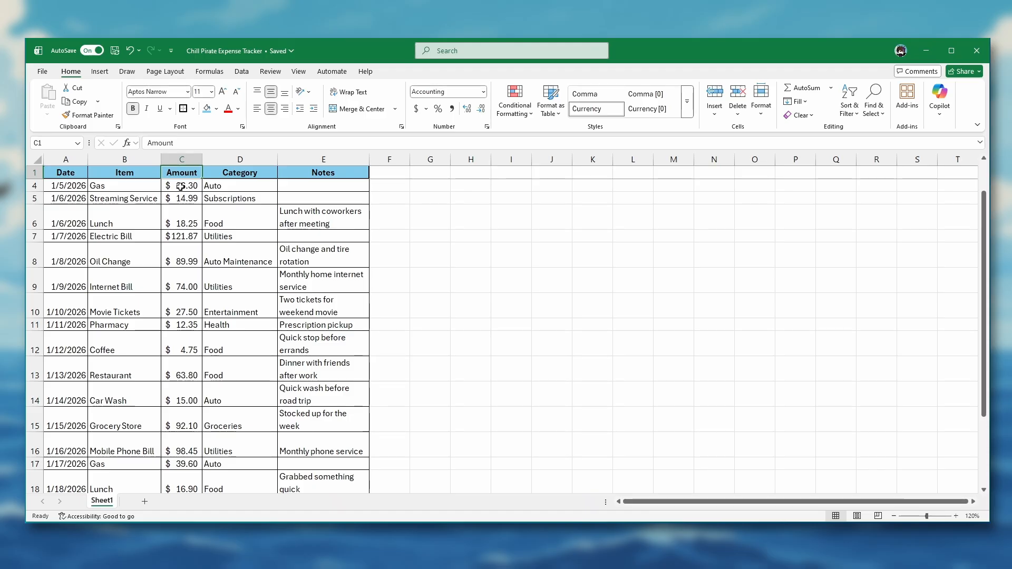
scroll(163, 220, down, 1)
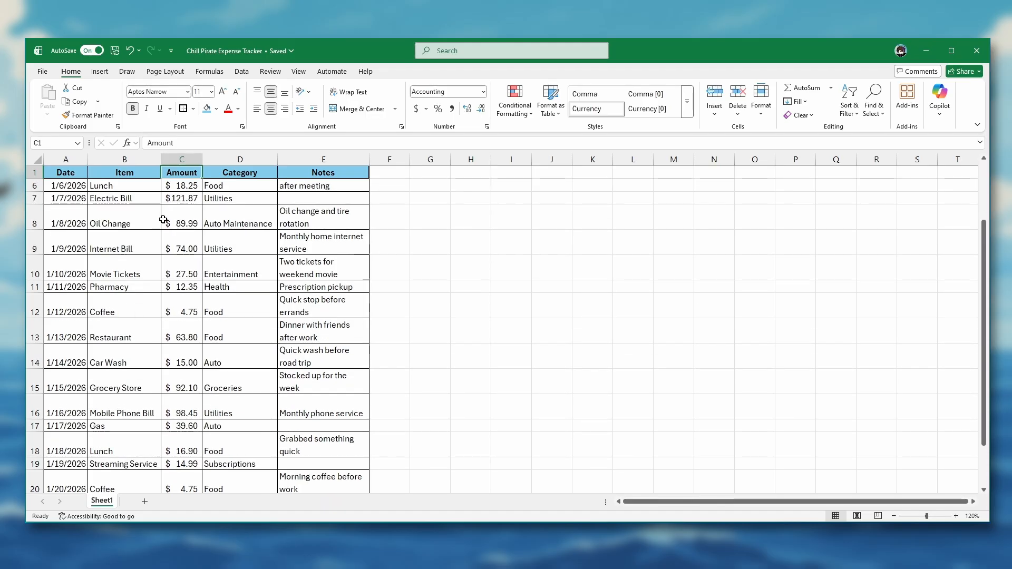
click(163, 219)
scroll(158, 216, down, 2)
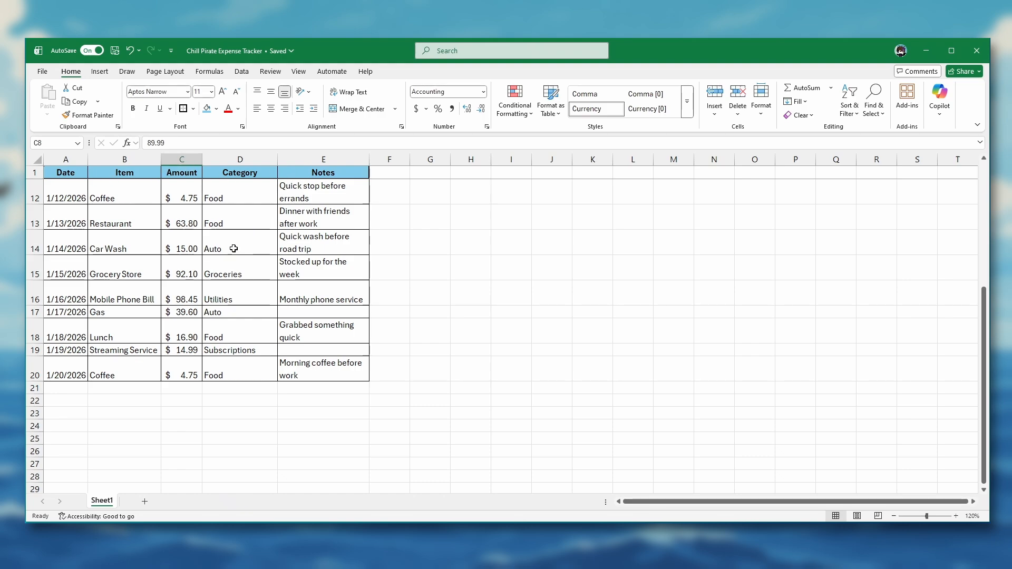
scroll(233, 249, down, 1)
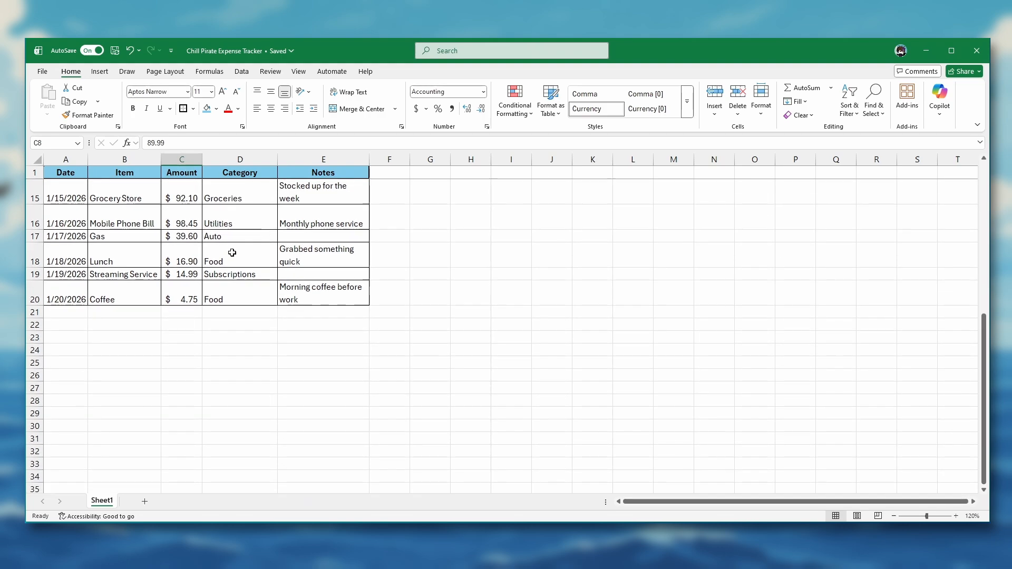
scroll(233, 249, up, 1)
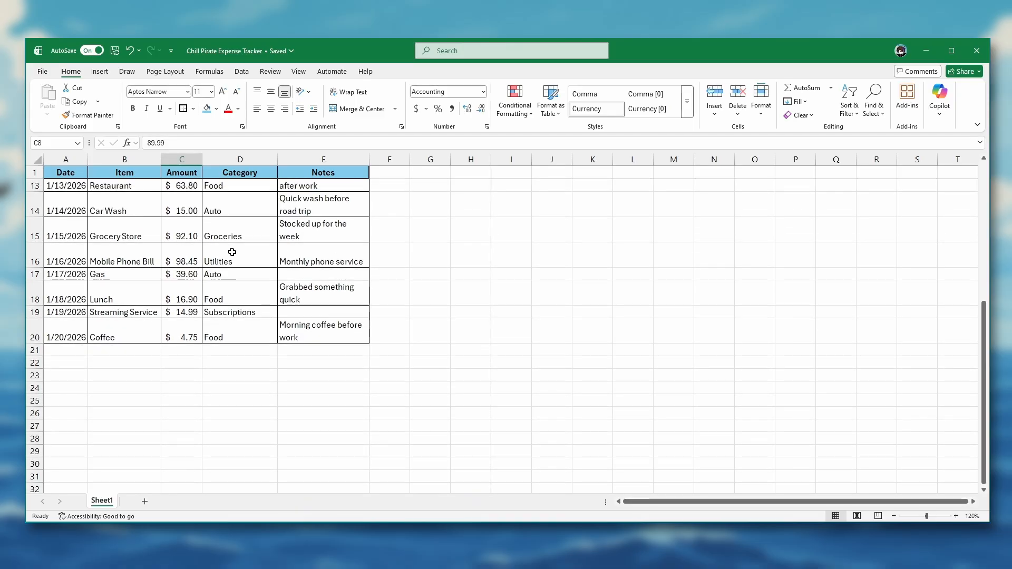
scroll(232, 252, up, 1)
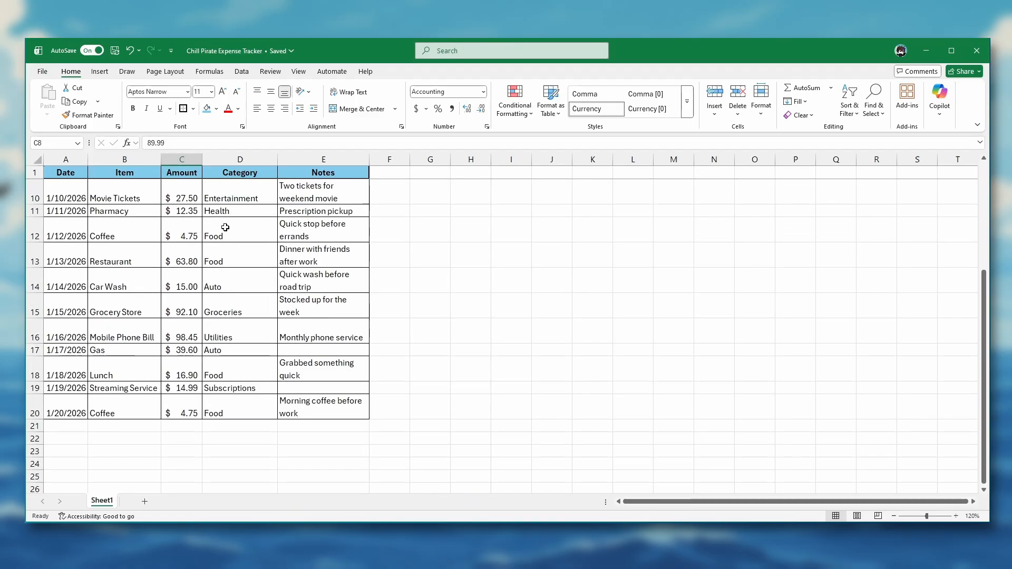
scroll(221, 207, up, 1)
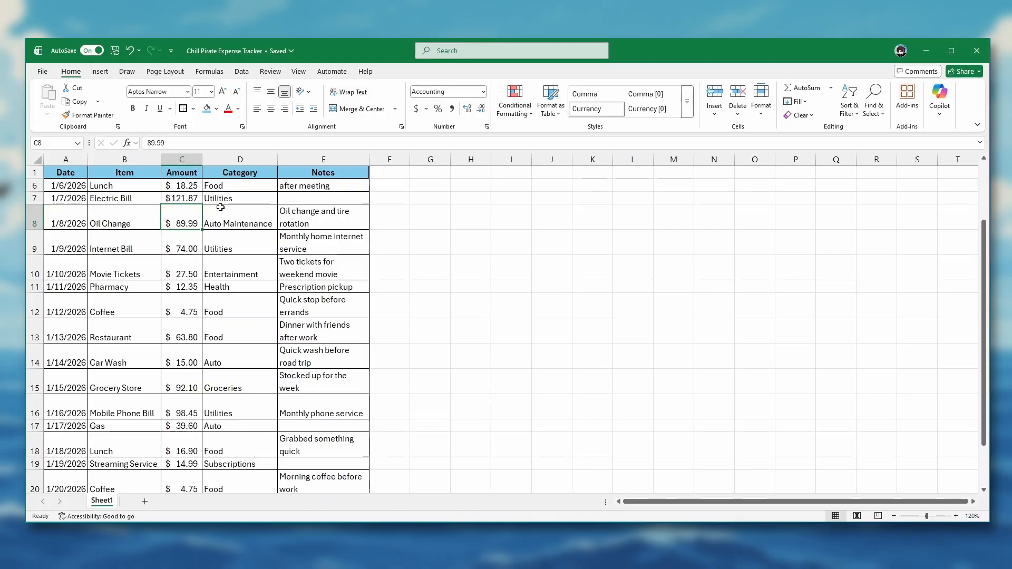
scroll(221, 208, down, 2)
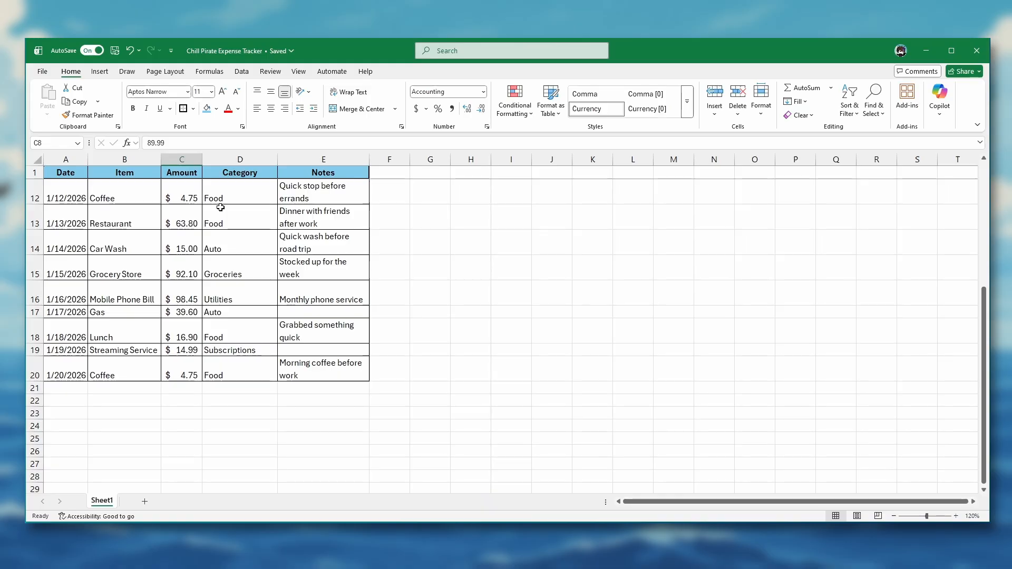